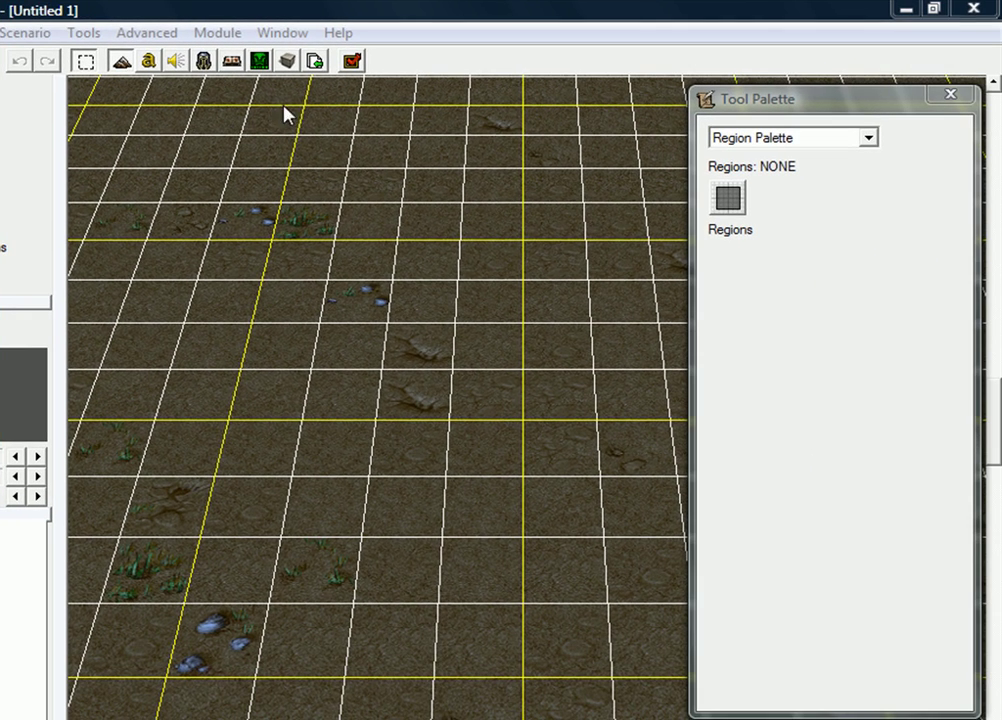
Step: Draw Region 000 near the map's upper-left and a second region toward the lower right
{"action": "left_click", "coordinate": [737, 204]}
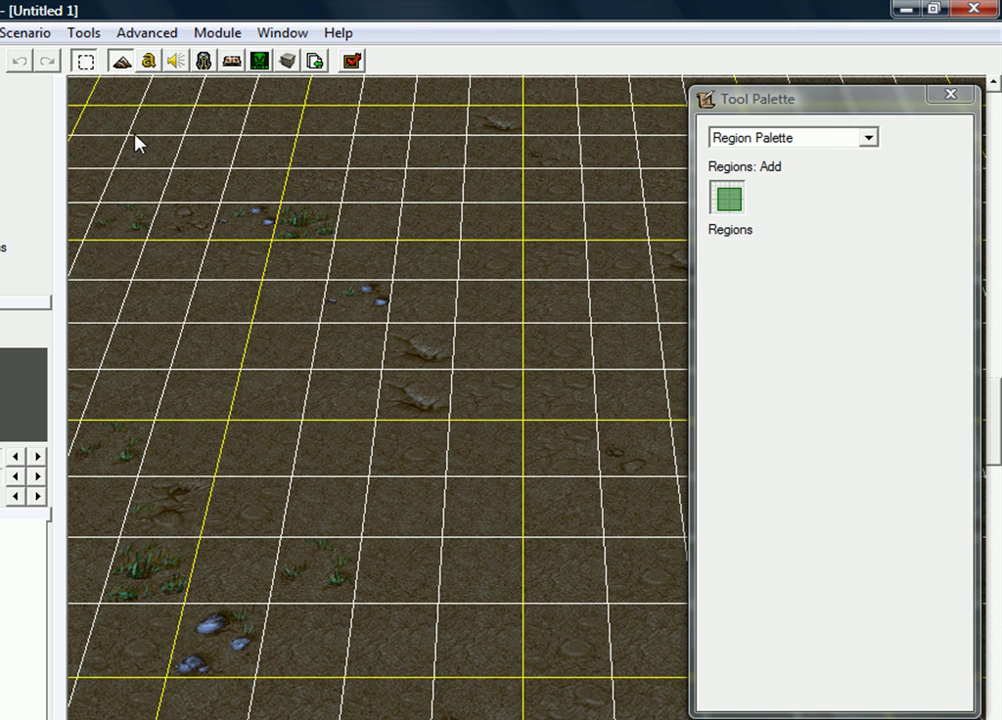
{"action": "left_click_drag", "start_coordinate": [128, 139], "coordinate": [289, 256]}
{"action": "key", "text": "Right"}
{"action": "key", "text": "Down"}
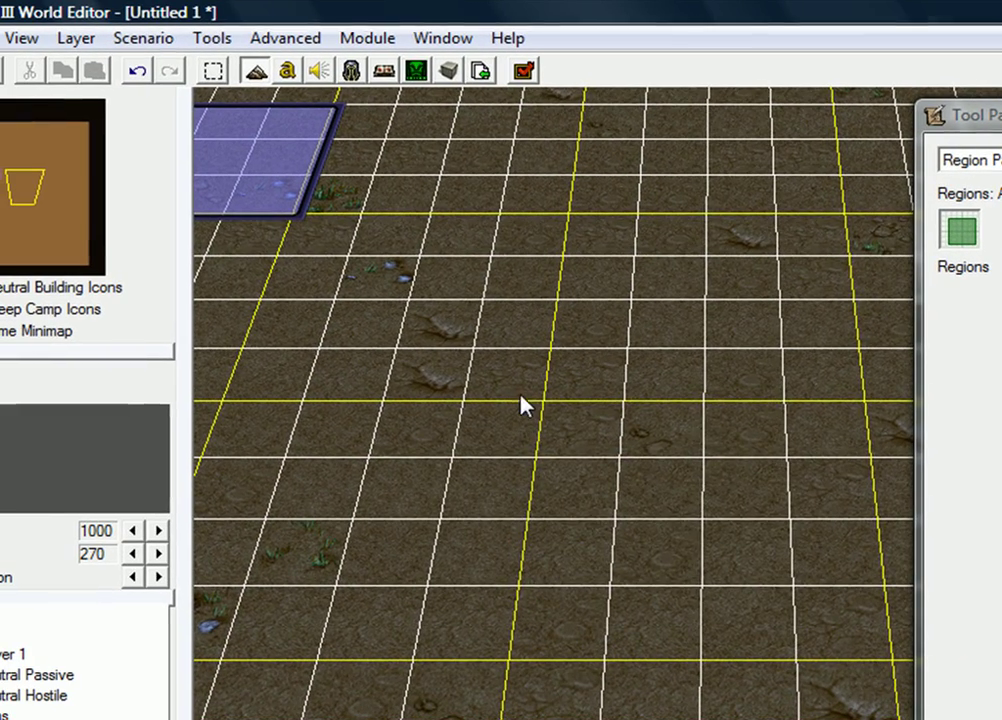
{"action": "left_click_drag", "start_coordinate": [541, 398], "coordinate": [811, 589]}
{"action": "middle_click_drag", "start_coordinate": [407, 280], "coordinate": [640, 388]}
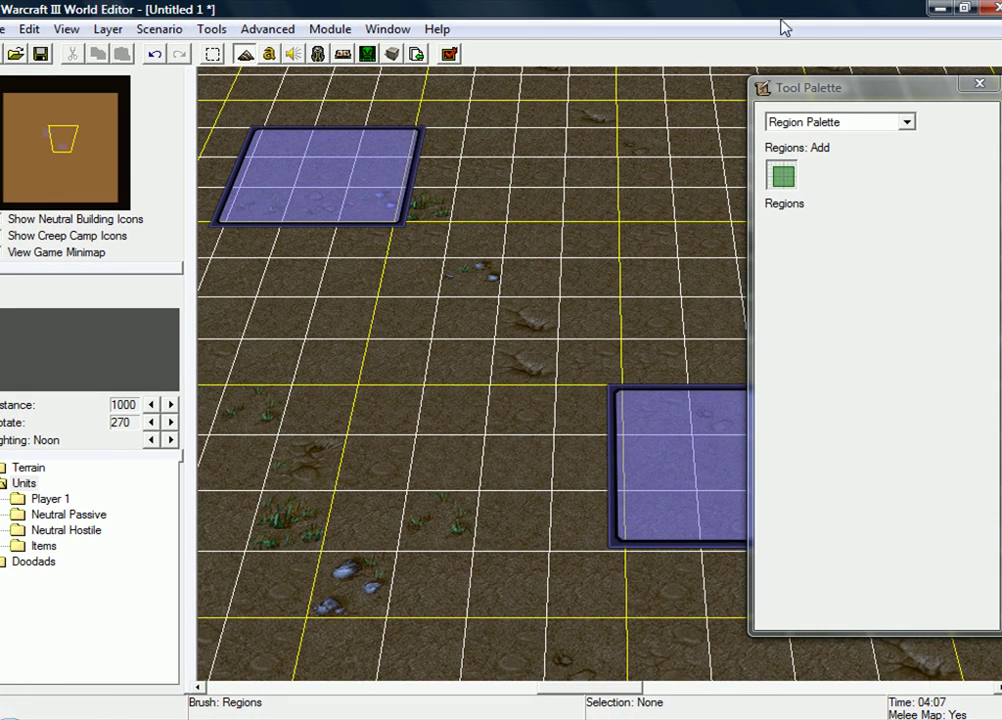
Step: From the Unit Palette's Melee set, place a Player 1 (Red) Paladin near the map centre
{"action": "left_click", "coordinate": [834, 122]}
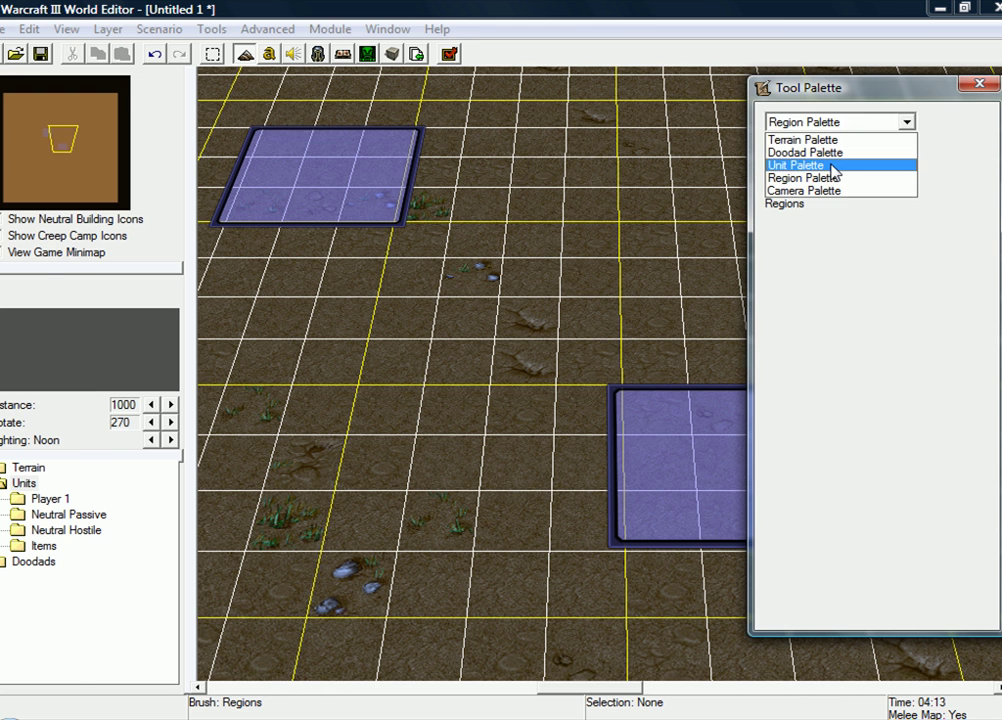
{"action": "left_click", "coordinate": [834, 166]}
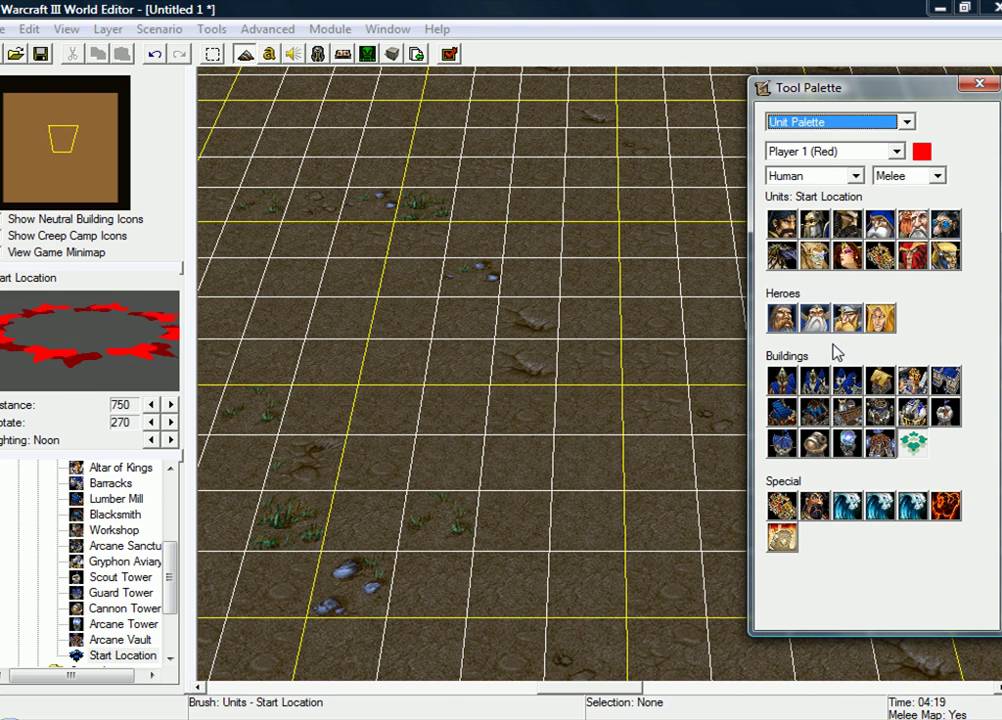
{"action": "left_click", "coordinate": [937, 175]}
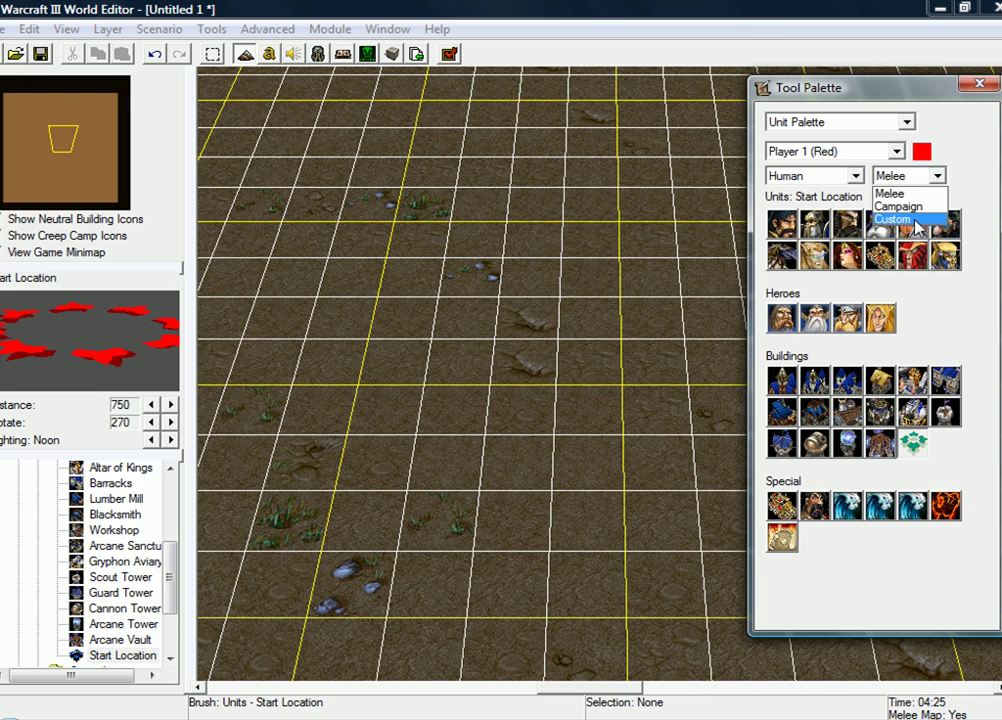
{"action": "left_click", "coordinate": [913, 220]}
{"action": "left_click", "coordinate": [937, 175]}
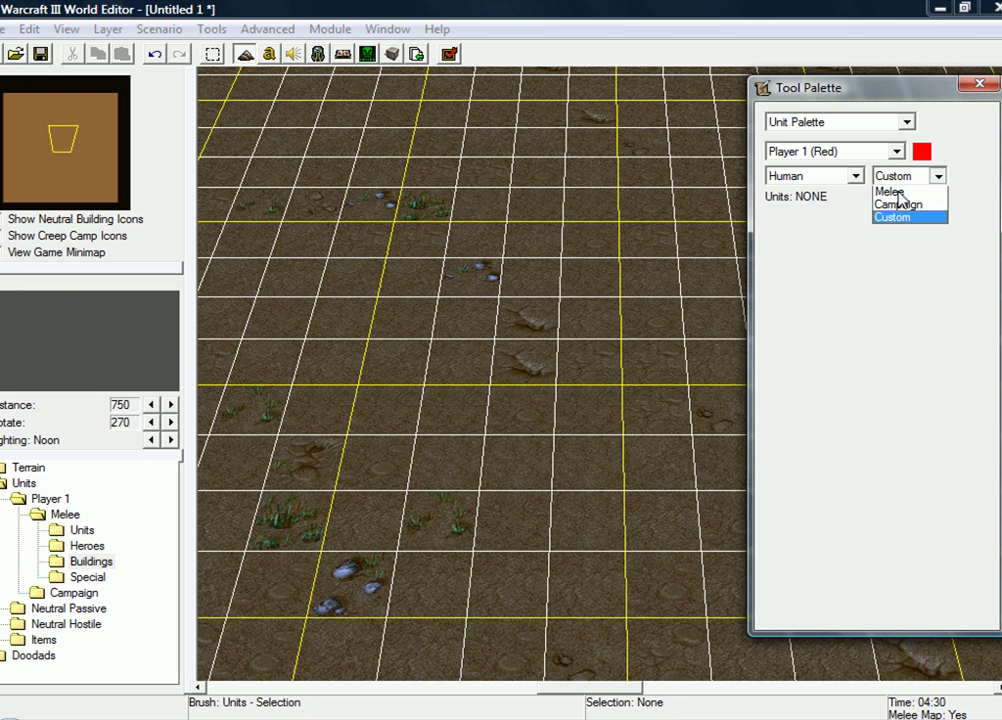
{"action": "left_click", "coordinate": [897, 191]}
{"action": "left_click", "coordinate": [782, 318]}
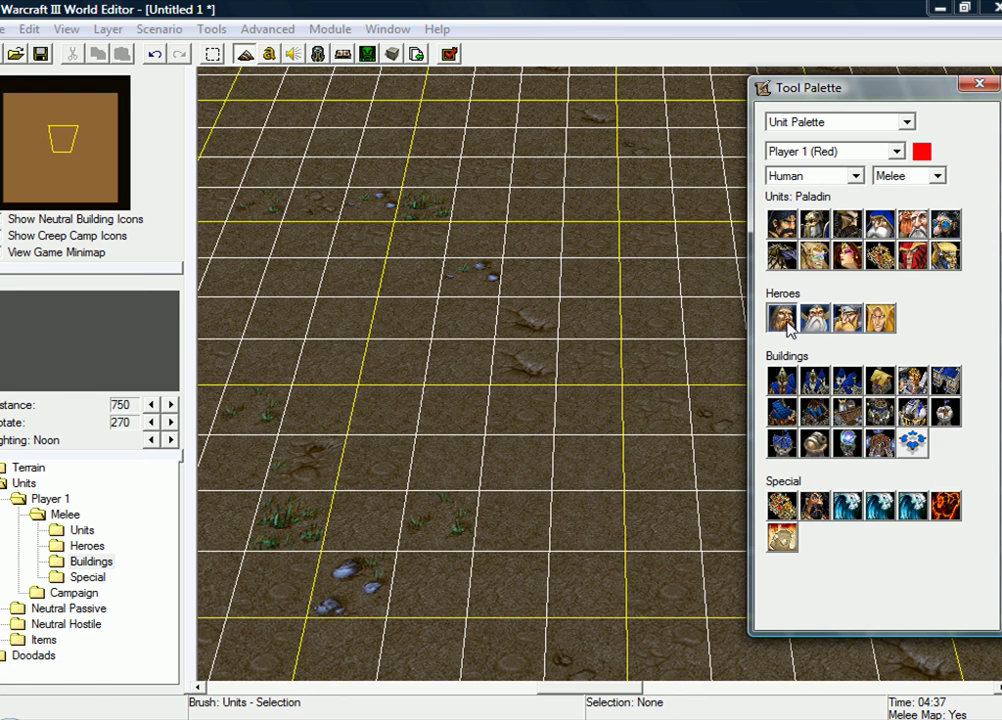
{"action": "left_click", "coordinate": [516, 328]}
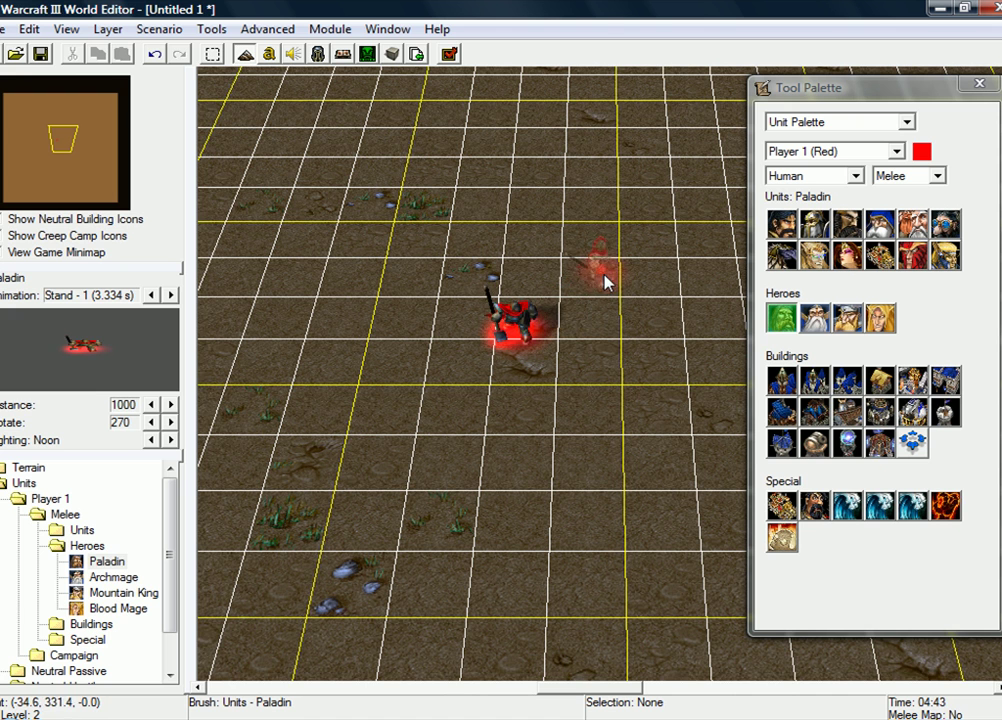
{"action": "key", "text": "Up"}
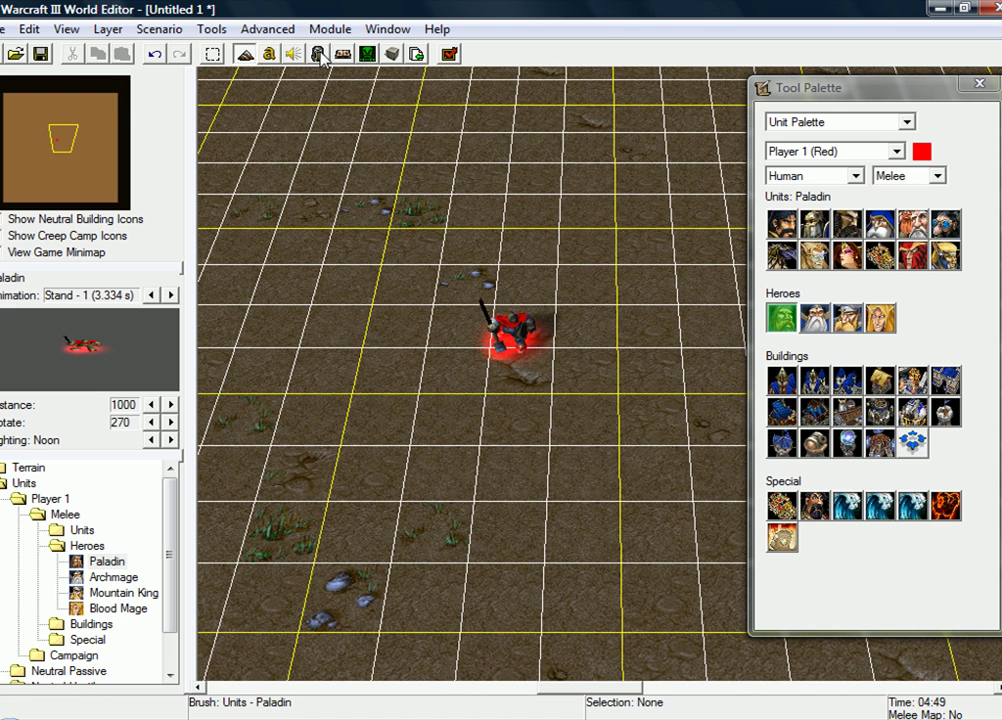
Step: In the Trigger Editor, remove the default Melee Initialization trigger, leaving Initialization empty
{"action": "left_click", "coordinate": [269, 55]}
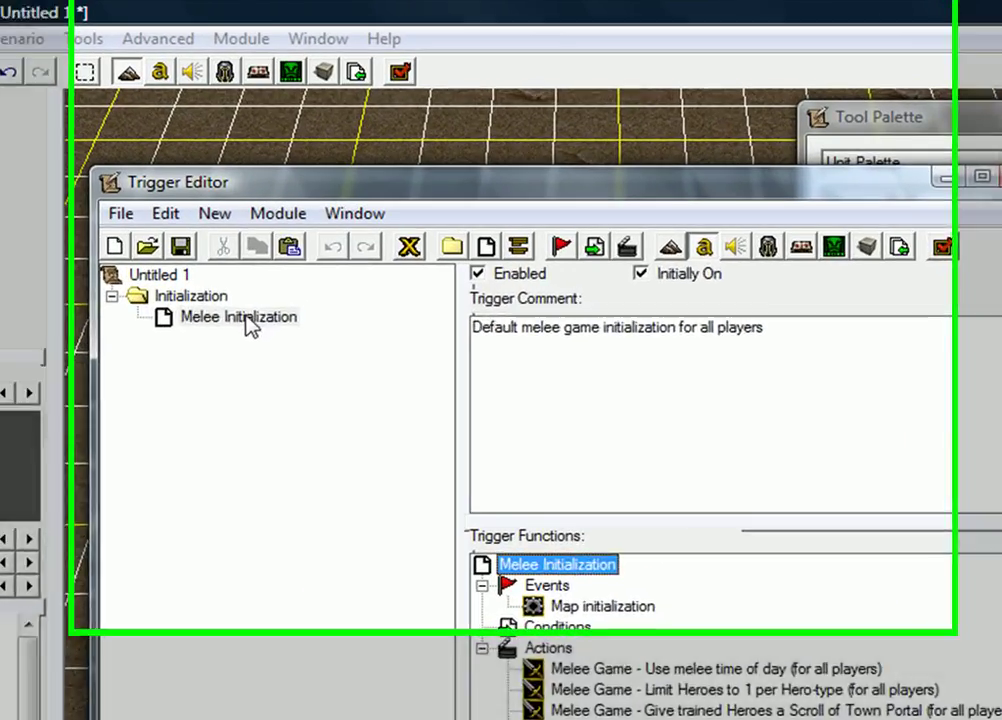
{"action": "left_click", "coordinate": [250, 326]}
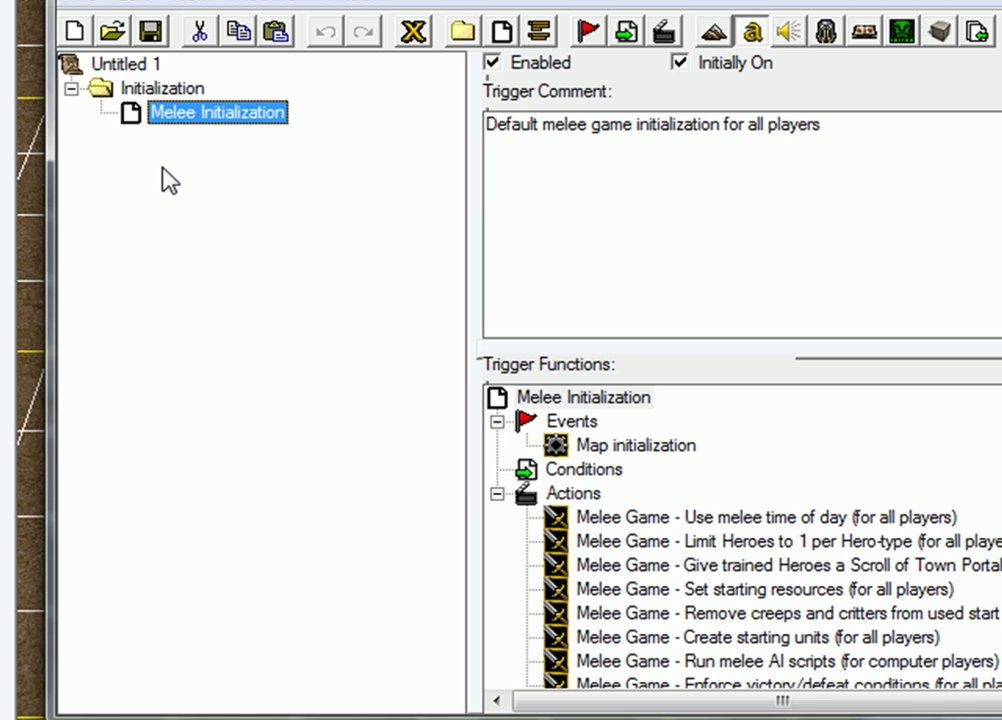
{"action": "key", "text": "Delete"}
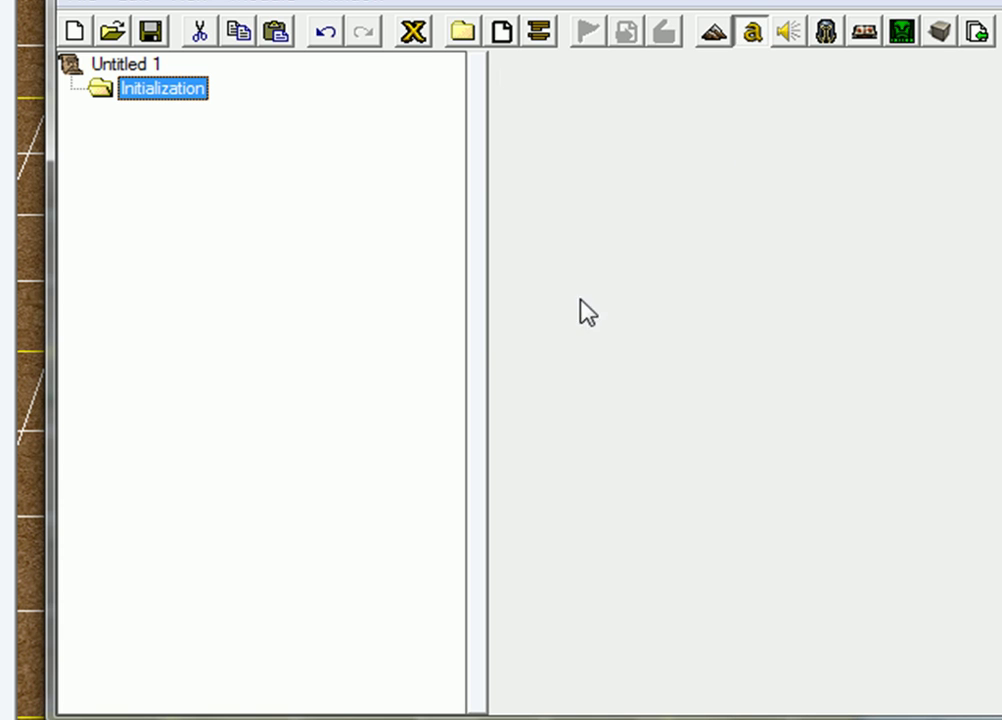
Step: Create a new trigger named 'Unit spawn'
{"action": "left_click", "coordinate": [501, 33]}
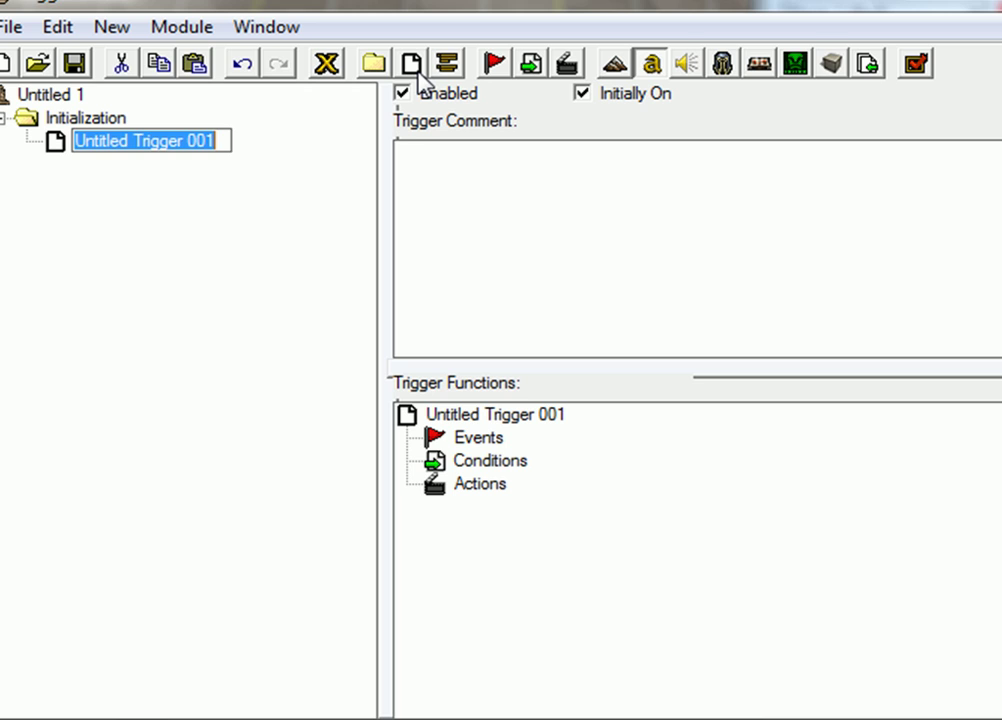
{"action": "type", "text": "Unit "}
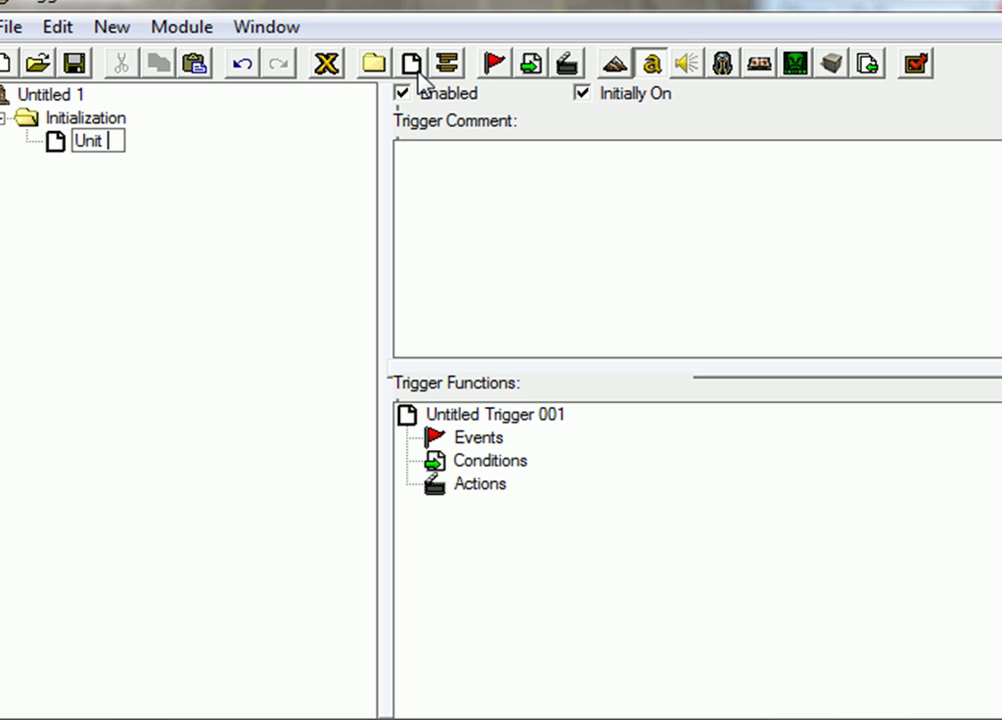
{"action": "type", "text": "spawn"}
{"action": "key", "text": "Return"}
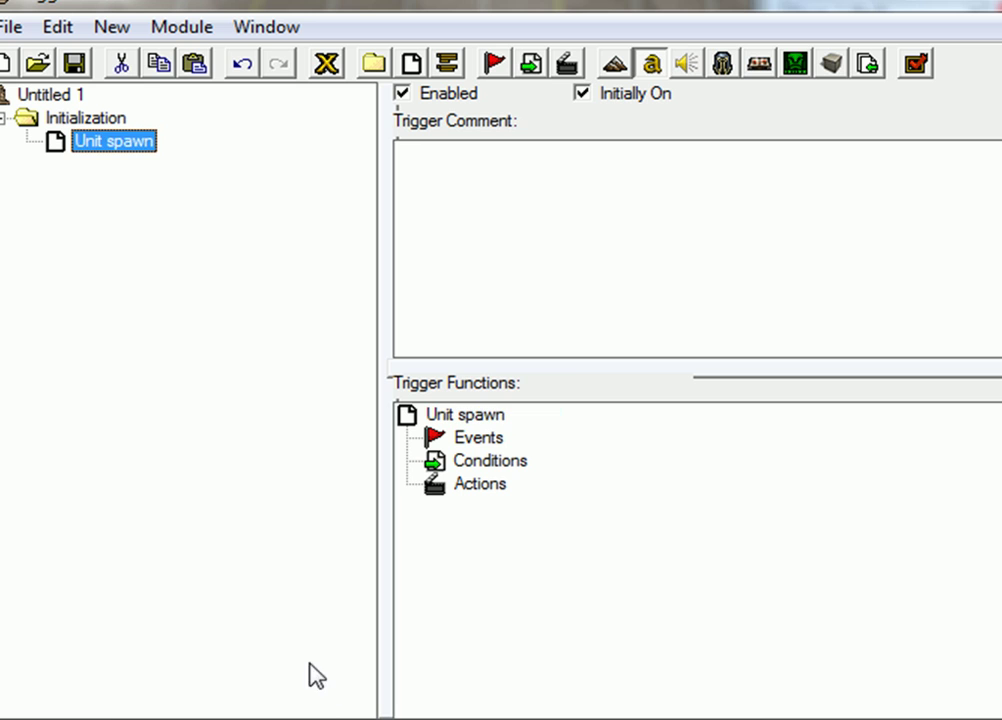
Step: Add a Time - Periodic Event firing every 15.00 seconds of game time
{"action": "left_click", "coordinate": [470, 440]}
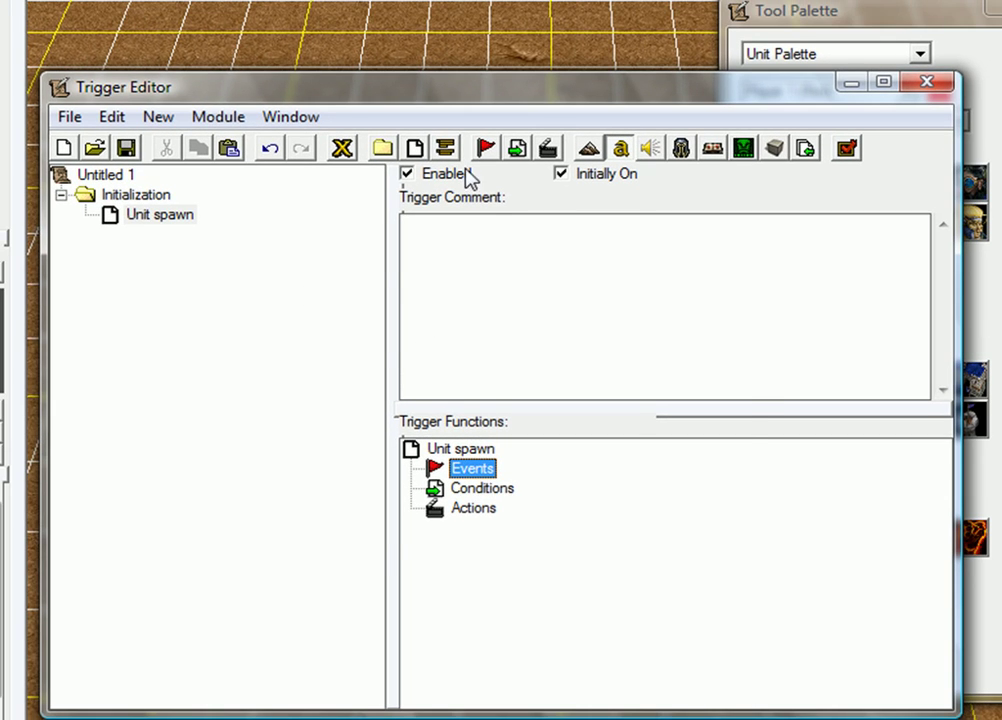
{"action": "left_click", "coordinate": [486, 148]}
{"action": "left_click", "coordinate": [478, 347]}
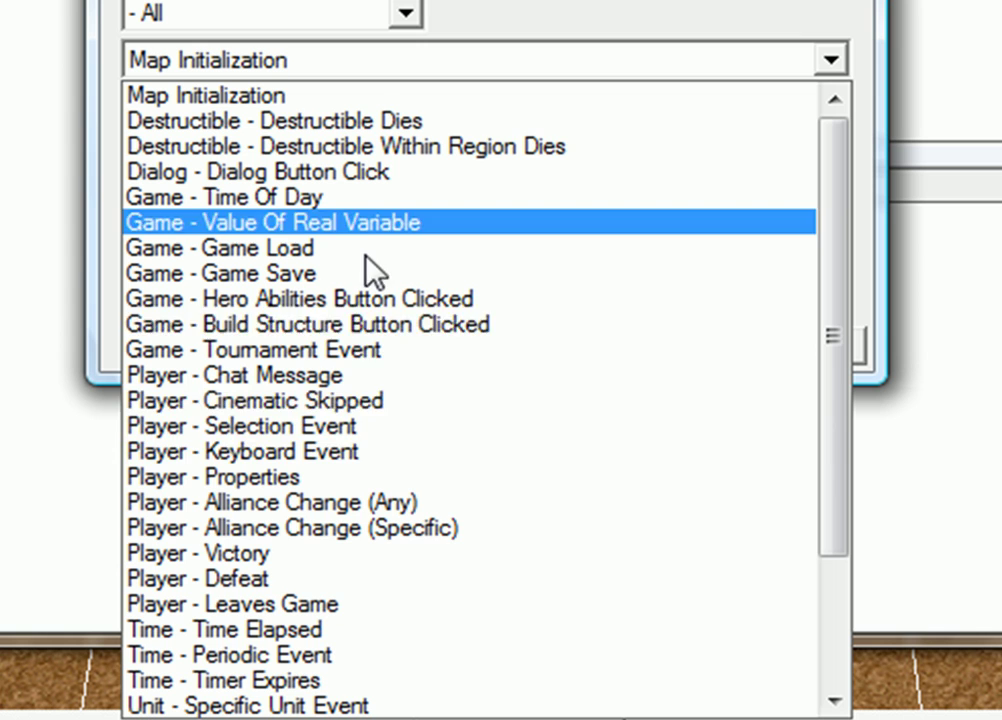
{"action": "scroll", "coordinate": [460, 527], "scroll_direction": "down", "scroll_amount": 2}
{"action": "scroll", "coordinate": [455, 475], "scroll_direction": "down", "scroll_amount": 1}
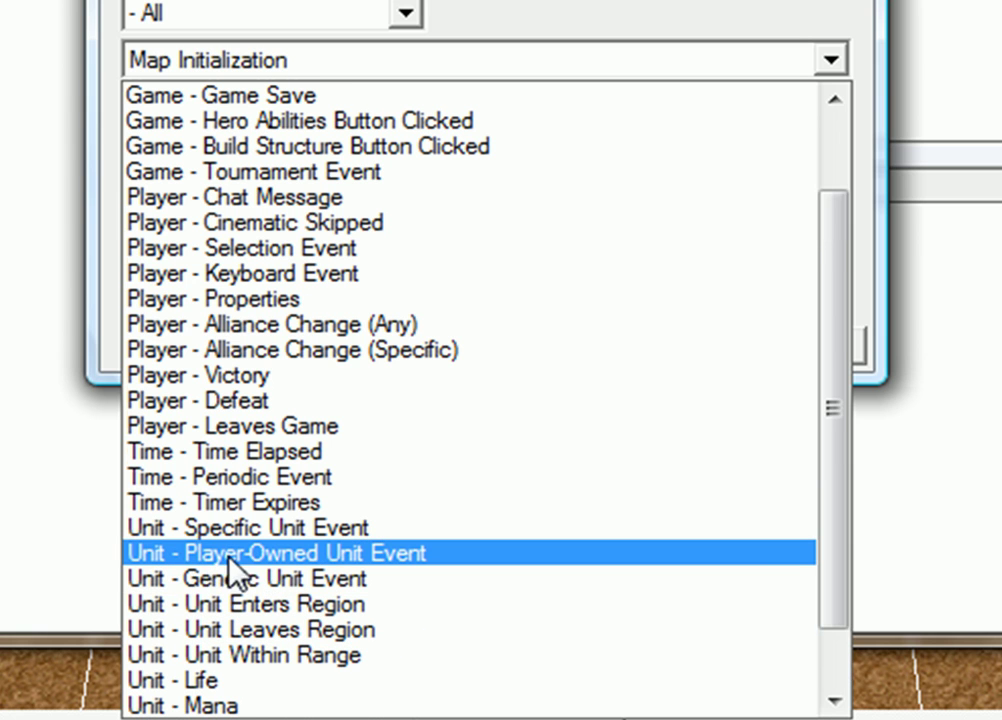
{"action": "scroll", "coordinate": [230, 572], "scroll_direction": "up", "scroll_amount": 1}
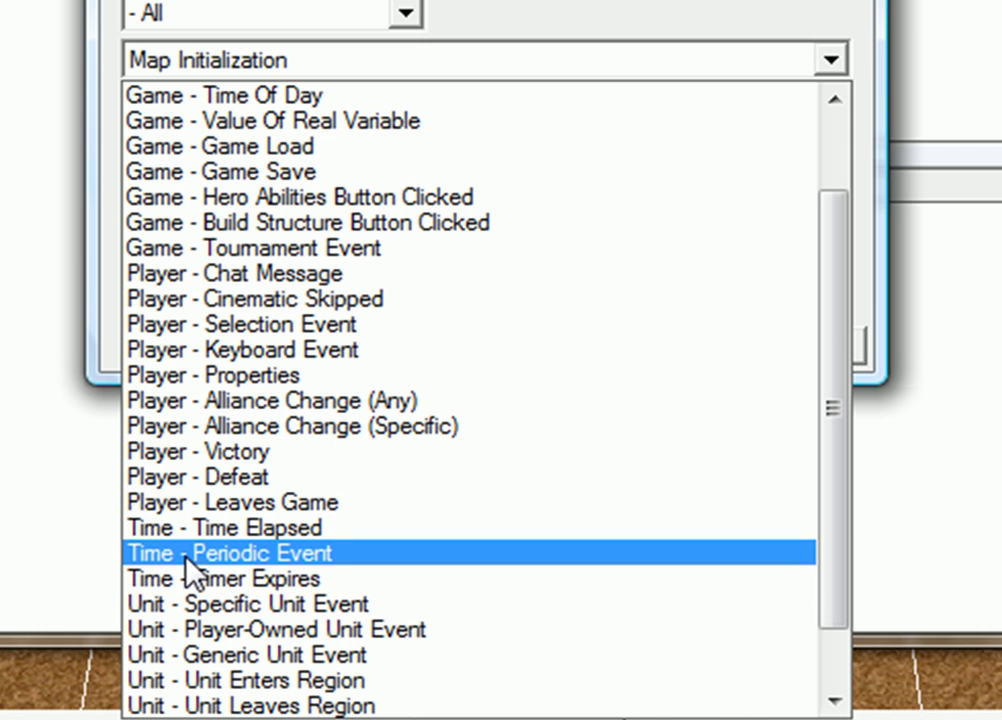
{"action": "left_click", "coordinate": [238, 555]}
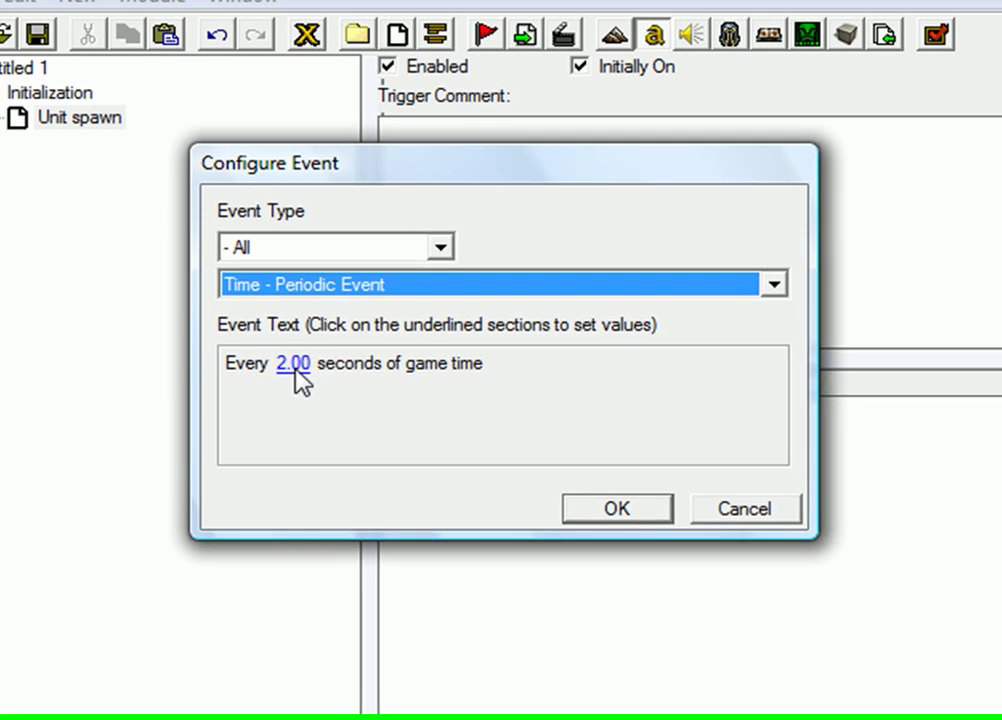
{"action": "left_click", "coordinate": [229, 193]}
{"action": "type", "text": "15"}
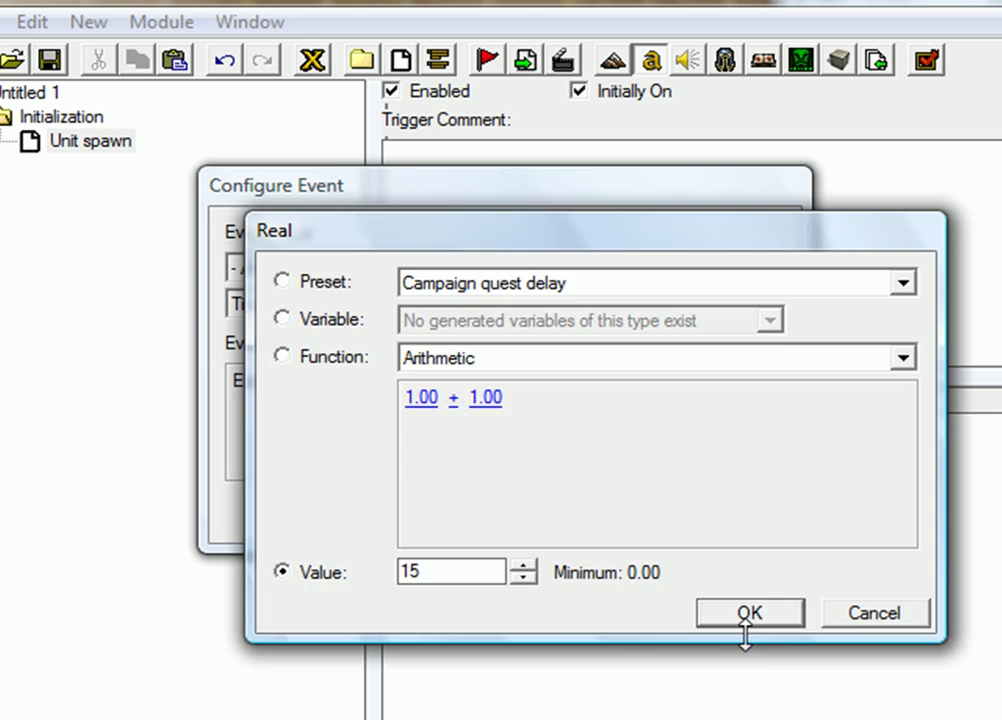
{"action": "left_click", "coordinate": [745, 622]}
{"action": "left_click", "coordinate": [595, 532]}
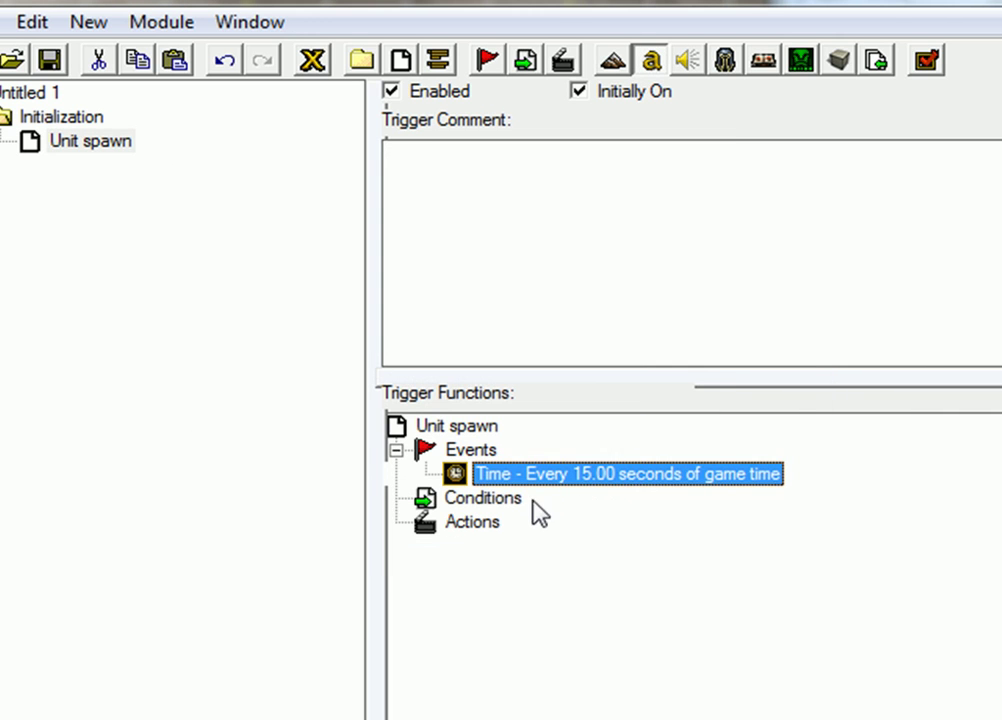
Step: Add a Unit - Create Units Facing Angle action to Unit spawn
{"action": "left_click", "coordinate": [487, 501]}
{"action": "left_click", "coordinate": [472, 524]}
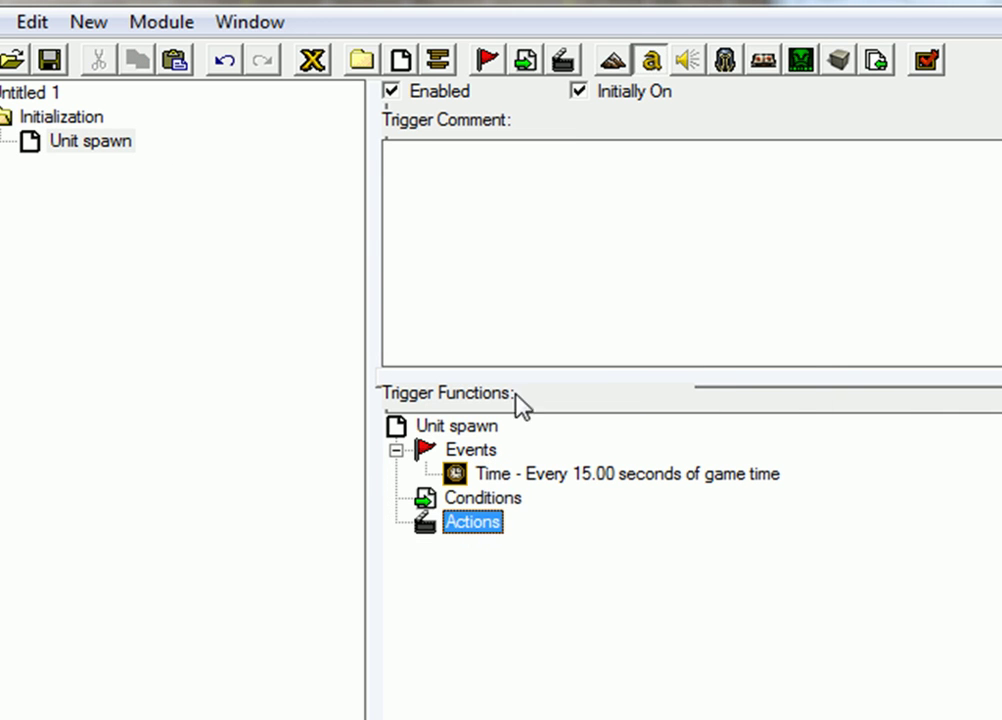
{"action": "left_click", "coordinate": [564, 62]}
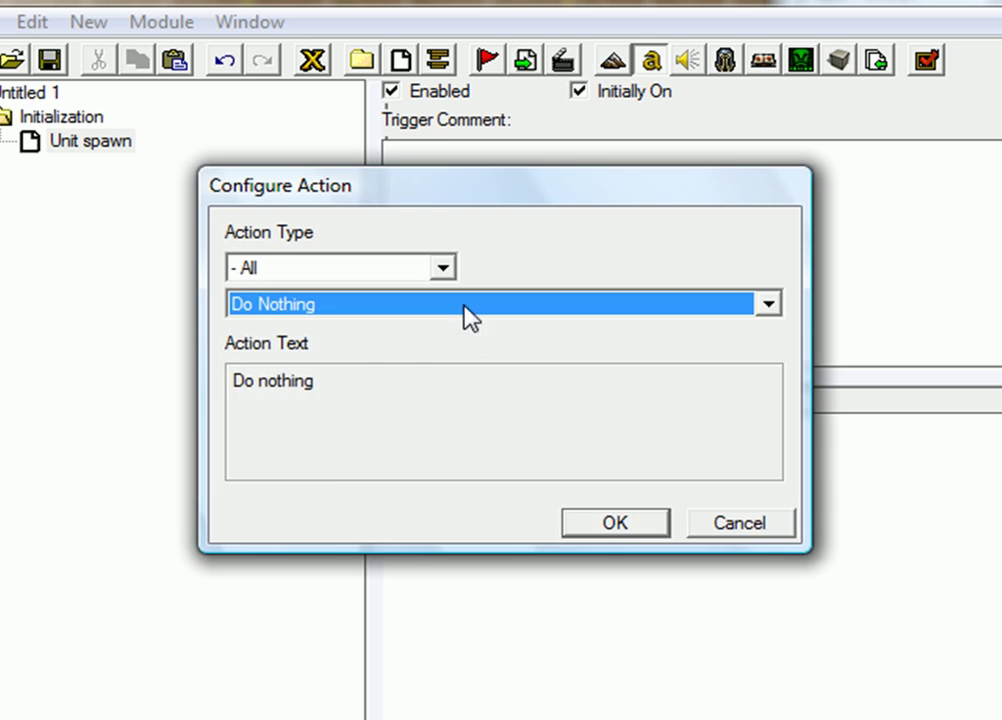
{"action": "left_click", "coordinate": [464, 306]}
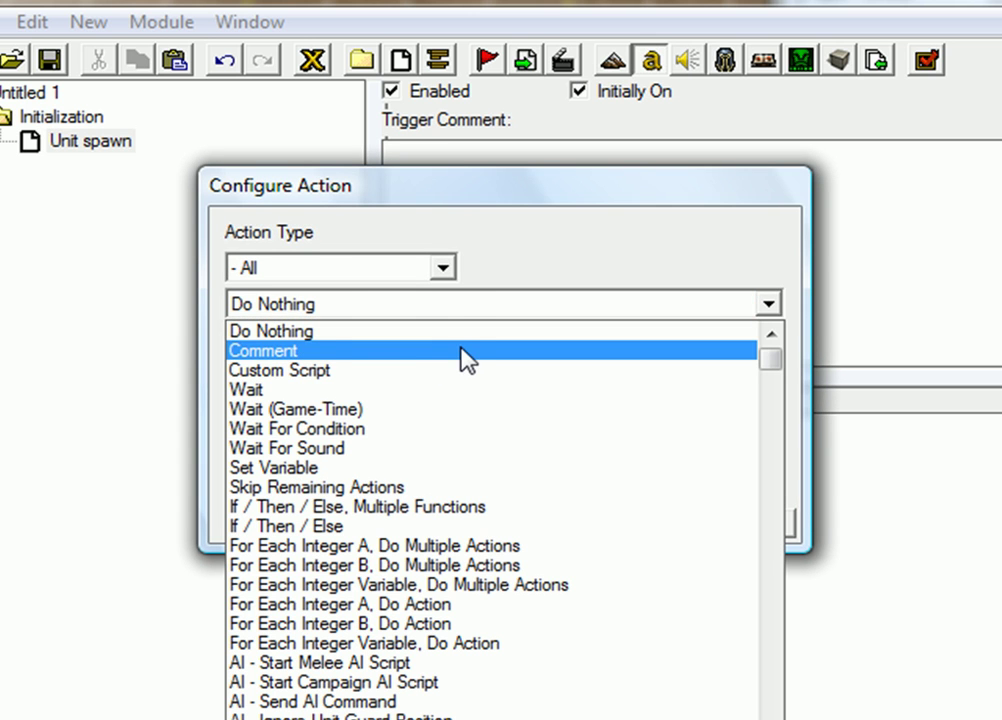
{"action": "key", "text": "u"}
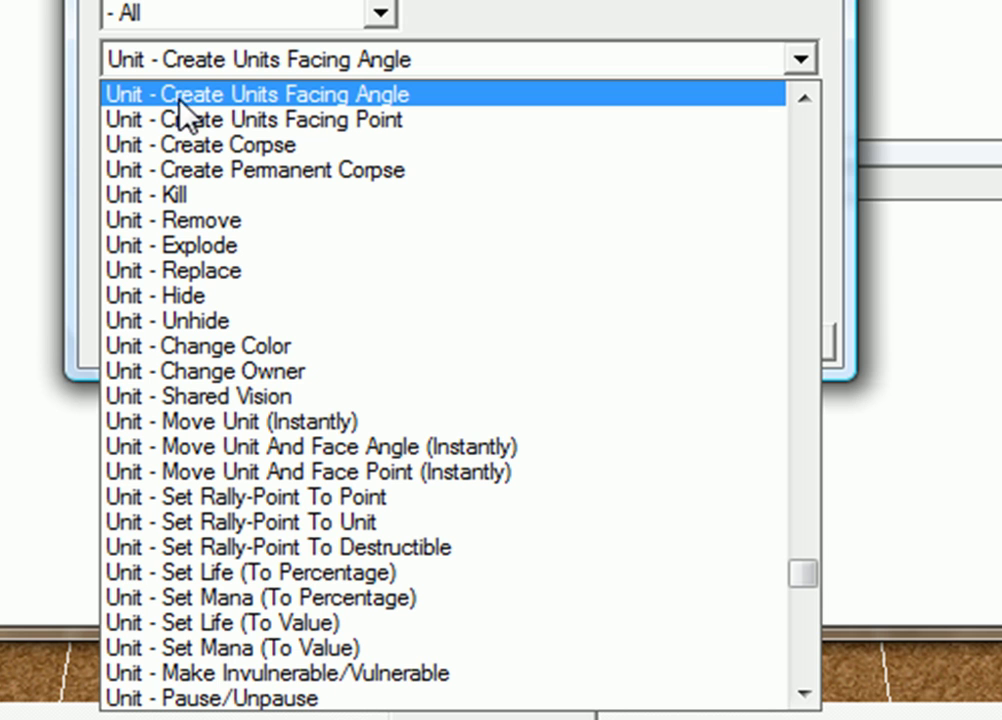
{"action": "left_click", "coordinate": [252, 99]}
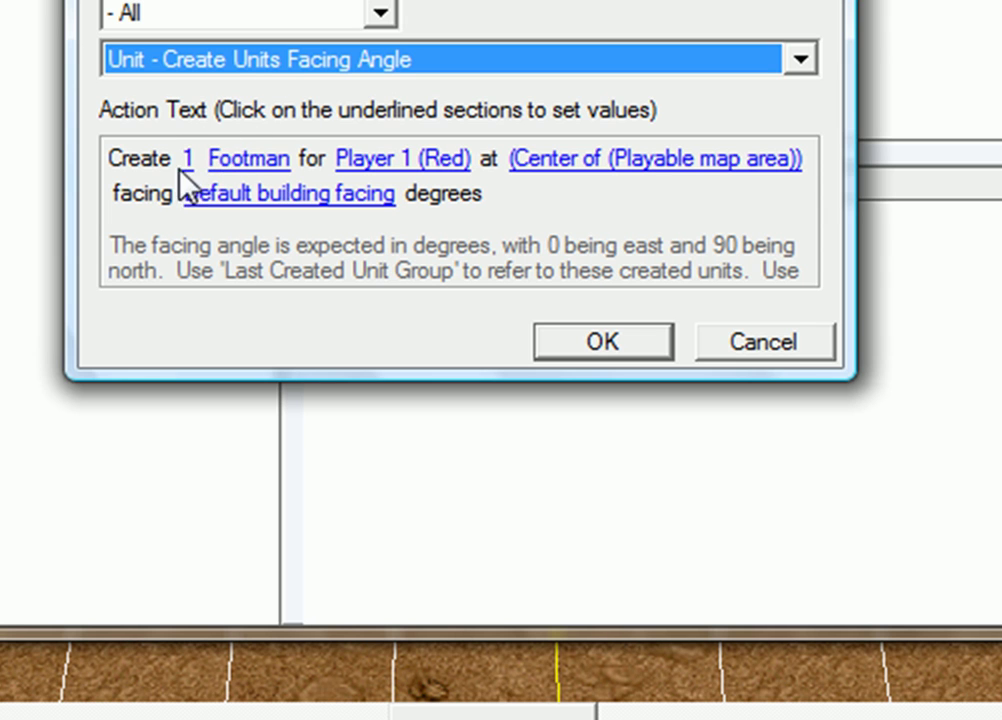
Step: Set the action to create a Footman owned by Player 2 (Blue)
{"action": "left_click", "coordinate": [430, 166]}
{"action": "left_click", "coordinate": [445, 32]}
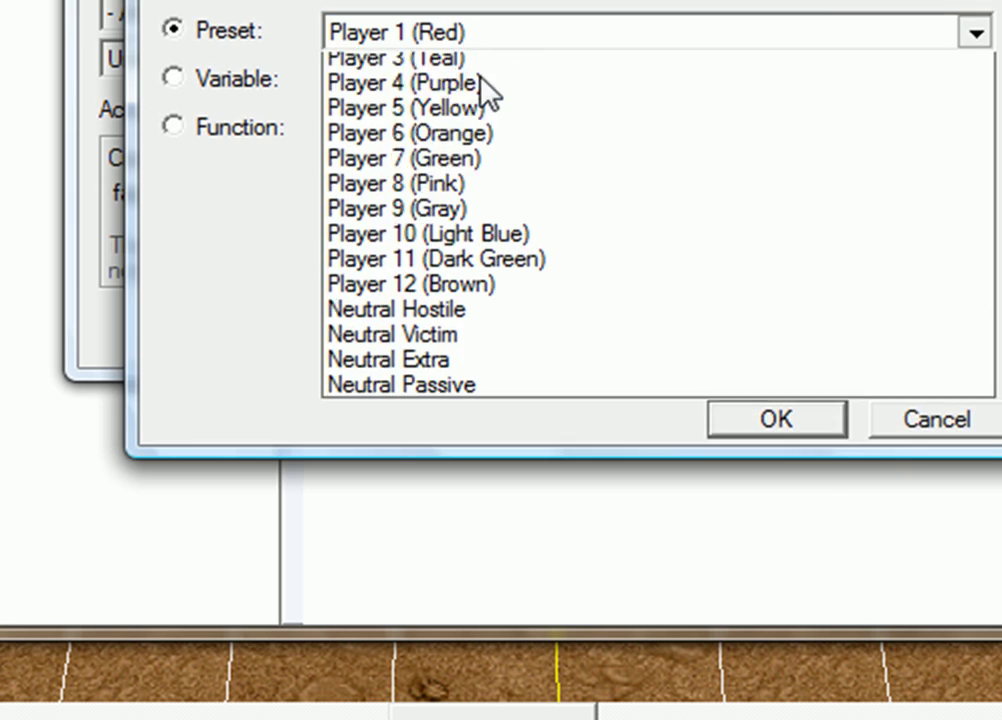
{"action": "left_click", "coordinate": [472, 94]}
{"action": "left_click", "coordinate": [712, 420]}
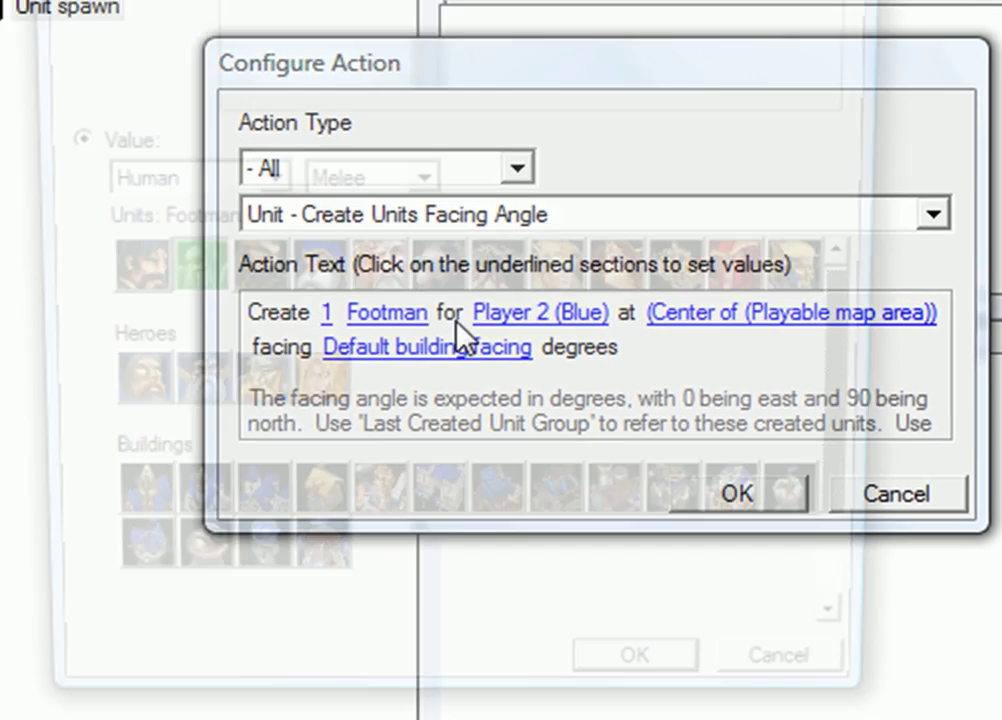
{"action": "left_click", "coordinate": [265, 160]}
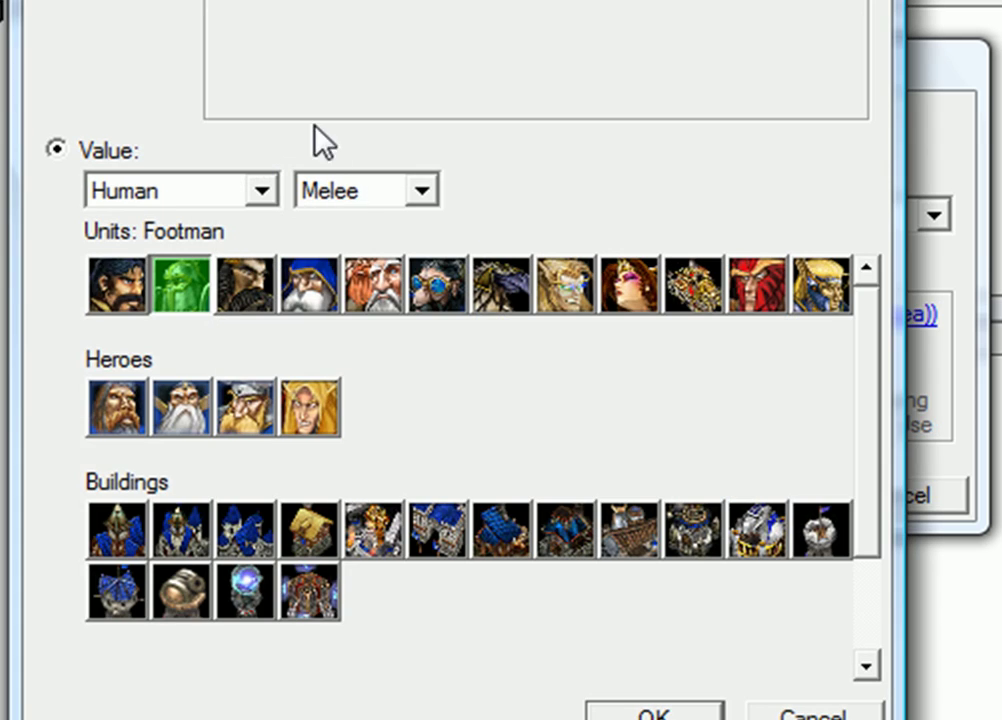
{"action": "left_click", "coordinate": [400, 191]}
{"action": "left_click", "coordinate": [548, 182]}
{"action": "left_click", "coordinate": [660, 712]}
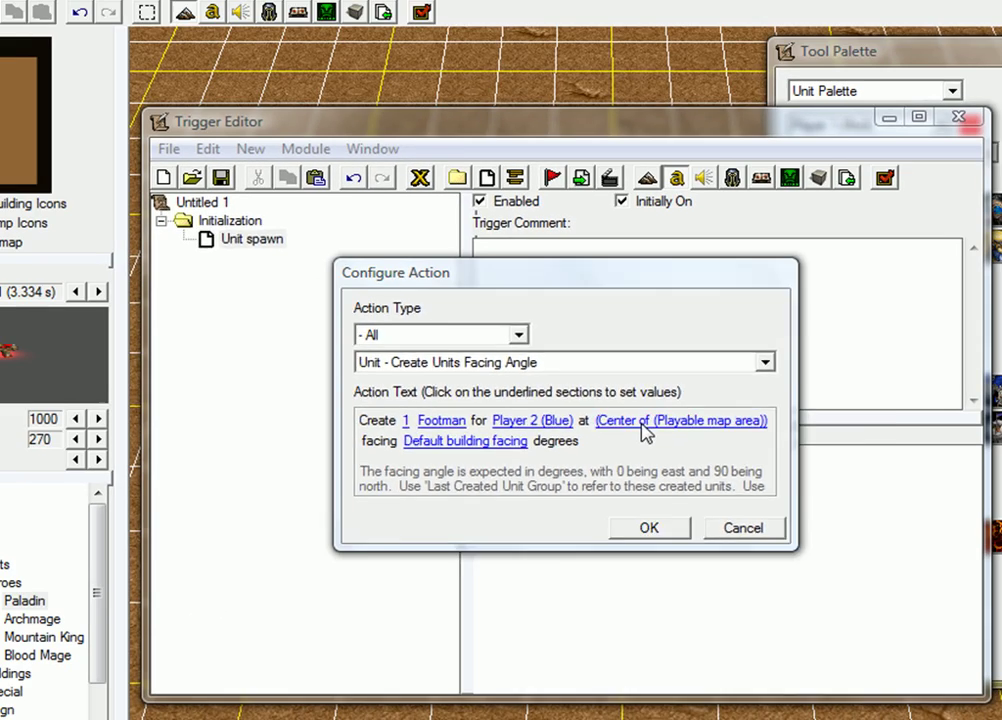
Step: Spawn the Footman at the center of Region 000, picked on the map
{"action": "left_click", "coordinate": [466, 300]}
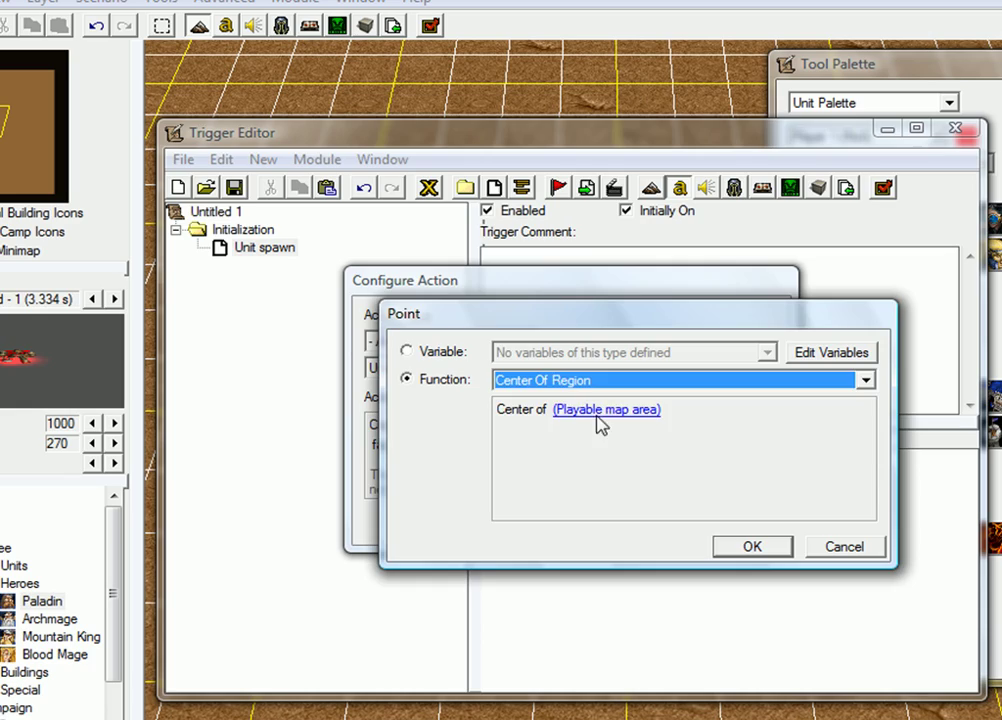
{"action": "left_click", "coordinate": [575, 410]}
{"action": "left_click", "coordinate": [725, 416]}
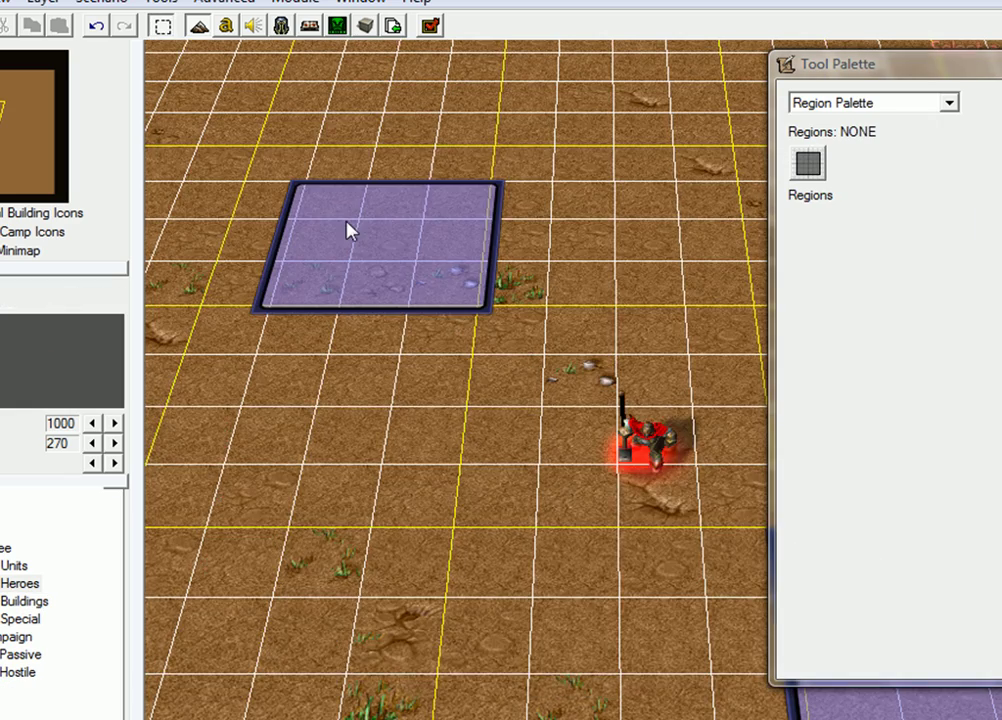
{"action": "left_click", "coordinate": [347, 226]}
{"action": "left_click", "coordinate": [786, 610]}
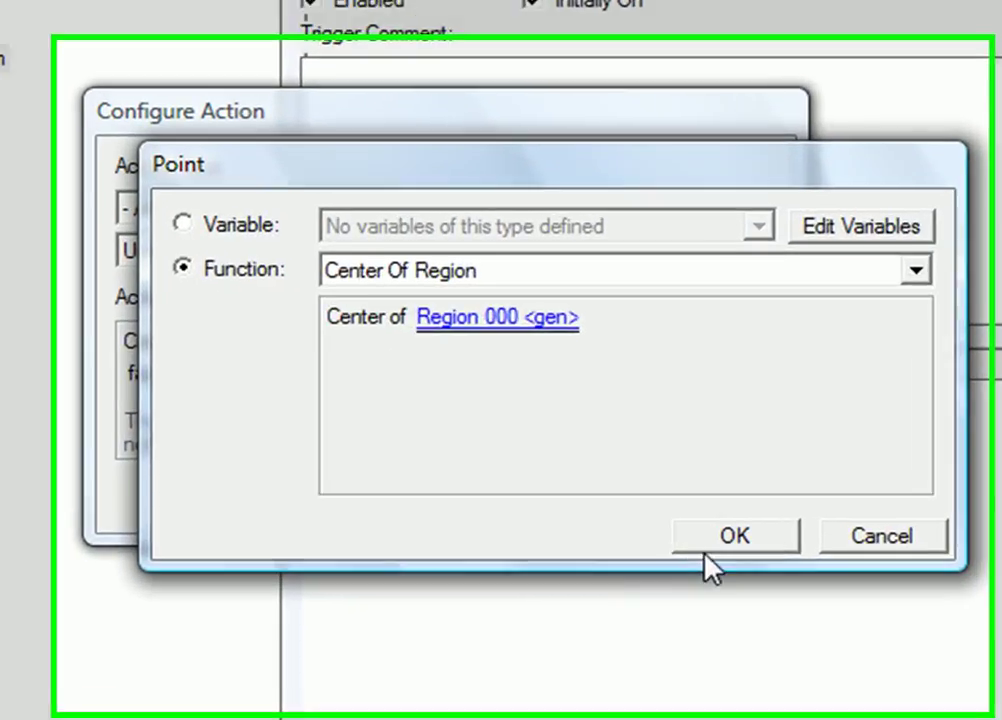
{"action": "left_click", "coordinate": [705, 548]}
{"action": "left_click", "coordinate": [568, 510]}
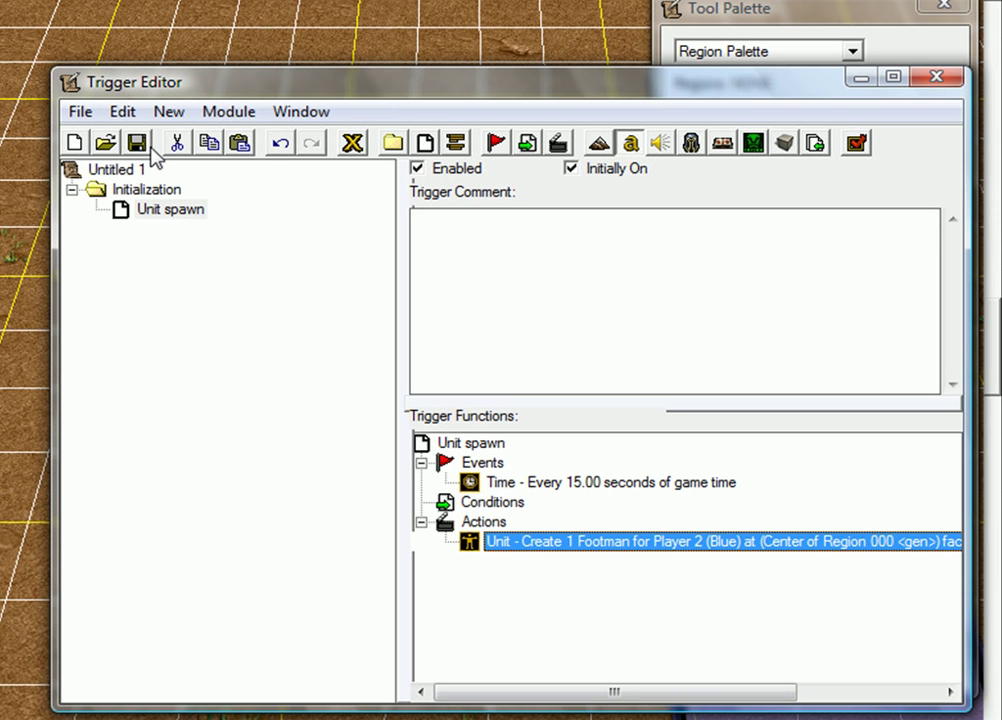
Step: Create a new trigger named 'Unit move' under Initialization
{"action": "left_click", "coordinate": [160, 210]}
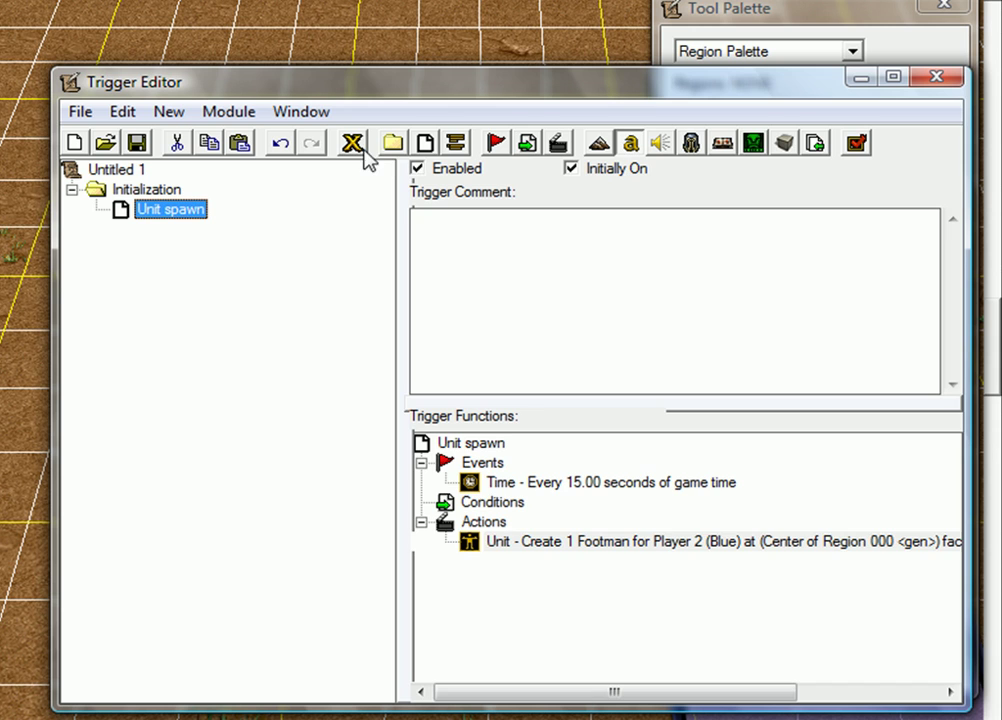
{"action": "left_click", "coordinate": [425, 142]}
{"action": "key", "text": "BackSpace"}
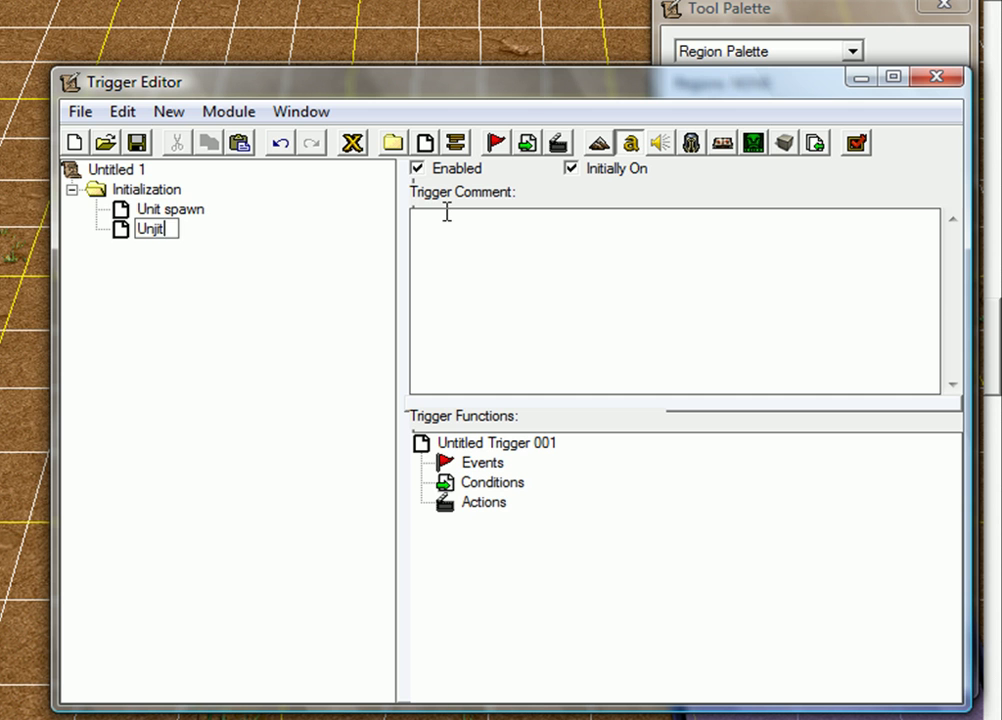
{"action": "type", "text": "Unit move"}
{"action": "key", "text": "Return"}
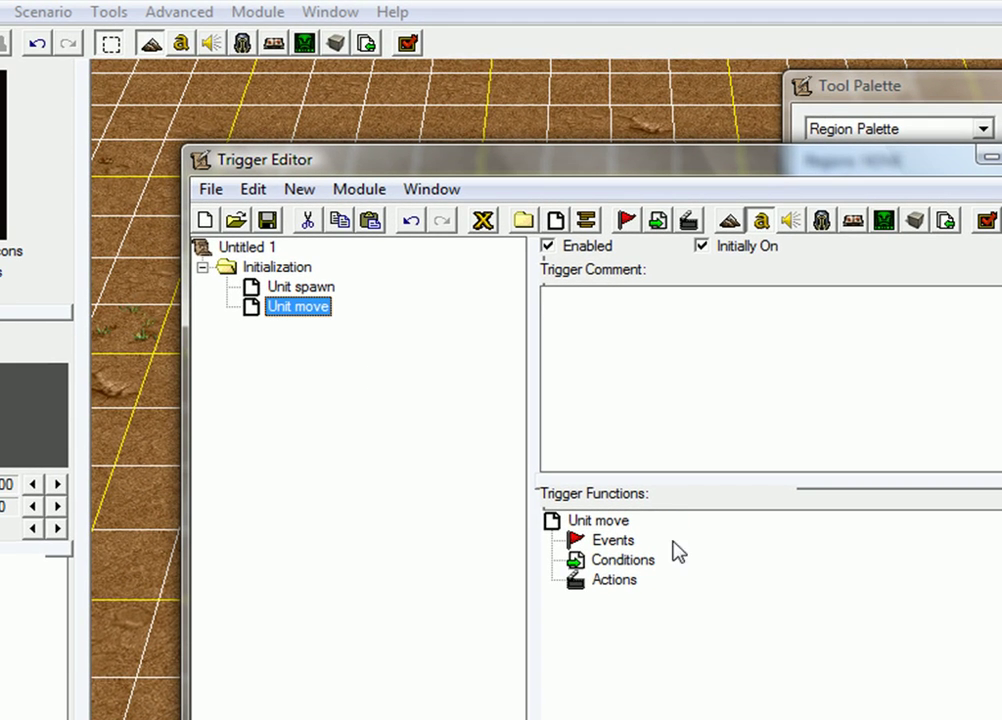
Step: Give Unit move the event 'A unit enters Region 000 <gen>'
{"action": "left_click", "coordinate": [612, 540]}
{"action": "left_click", "coordinate": [626, 221]}
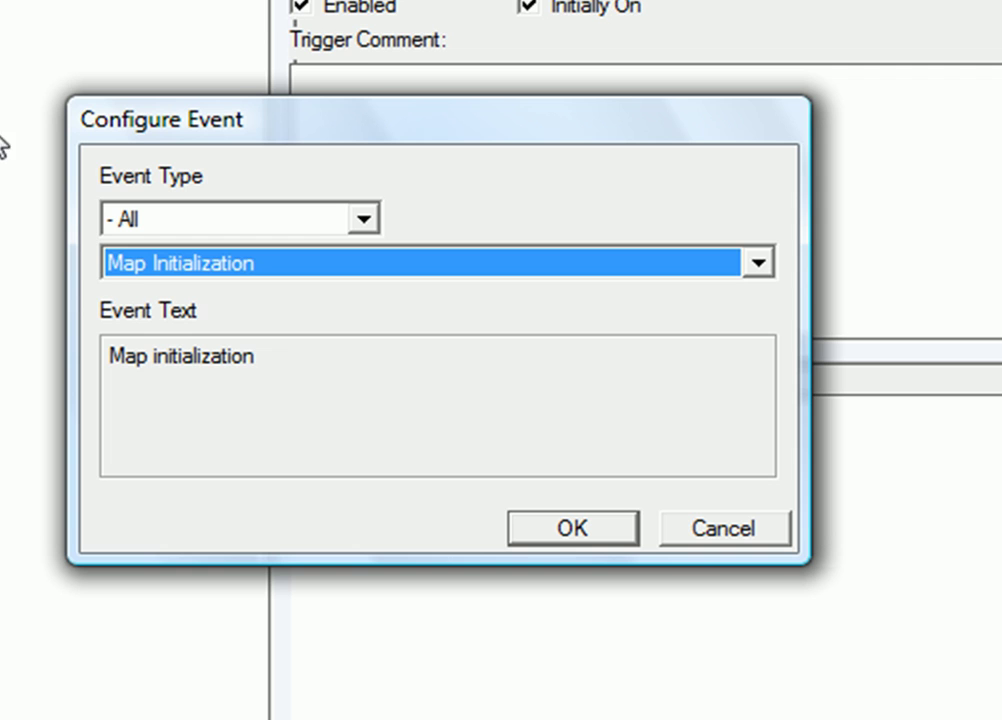
{"action": "left_click", "coordinate": [258, 263]}
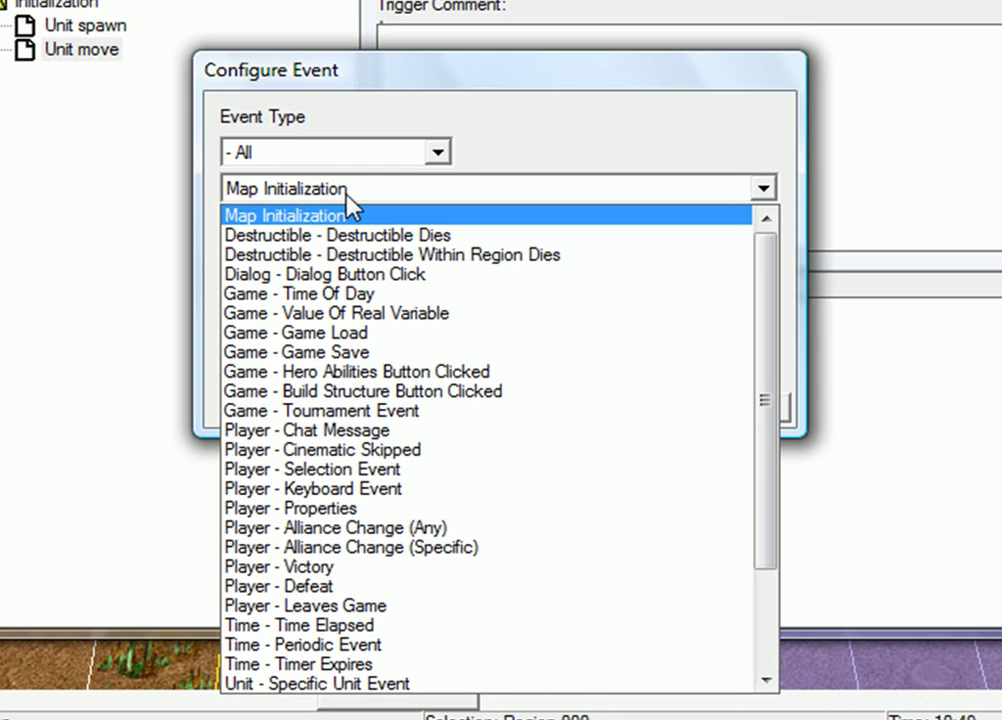
{"action": "key", "text": "u"}
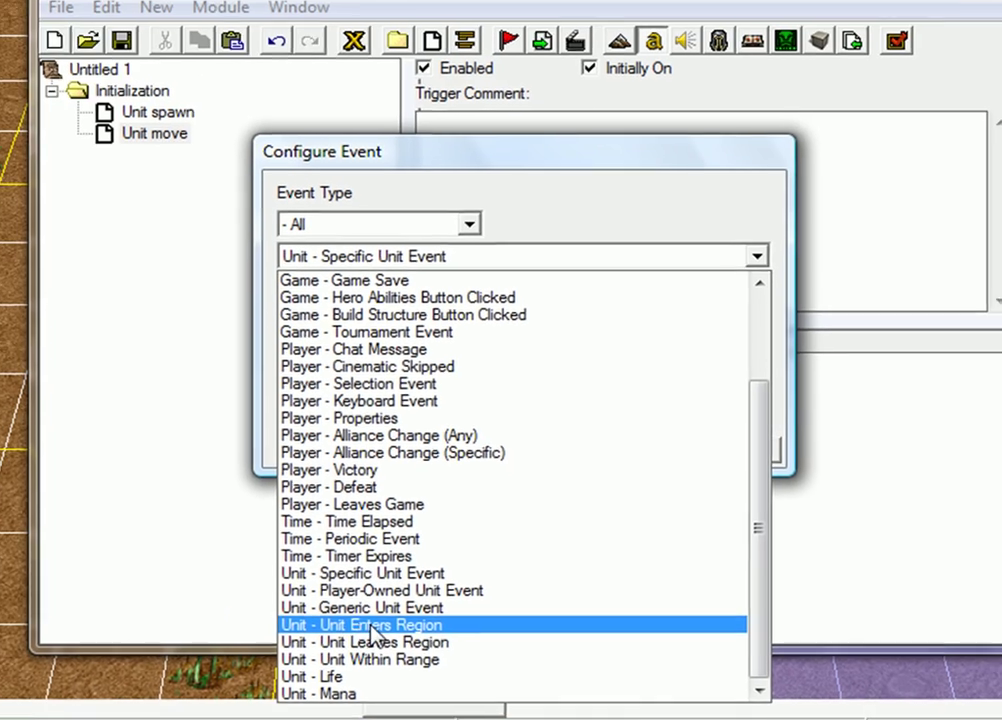
{"action": "left_click", "coordinate": [395, 607]}
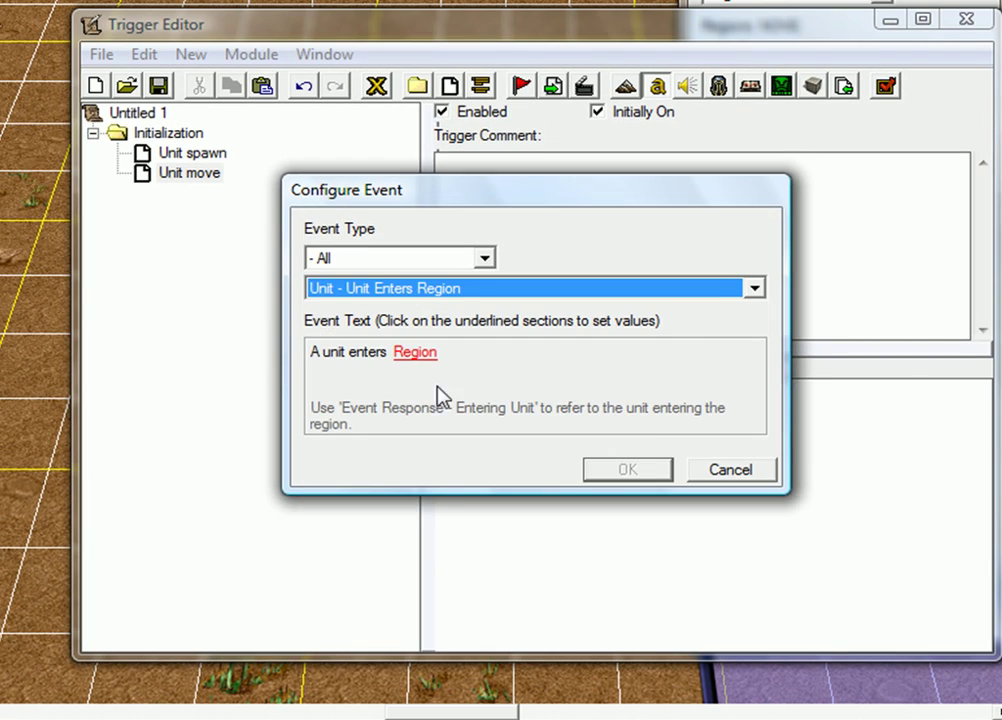
{"action": "left_click", "coordinate": [420, 355]}
{"action": "left_click", "coordinate": [709, 302]}
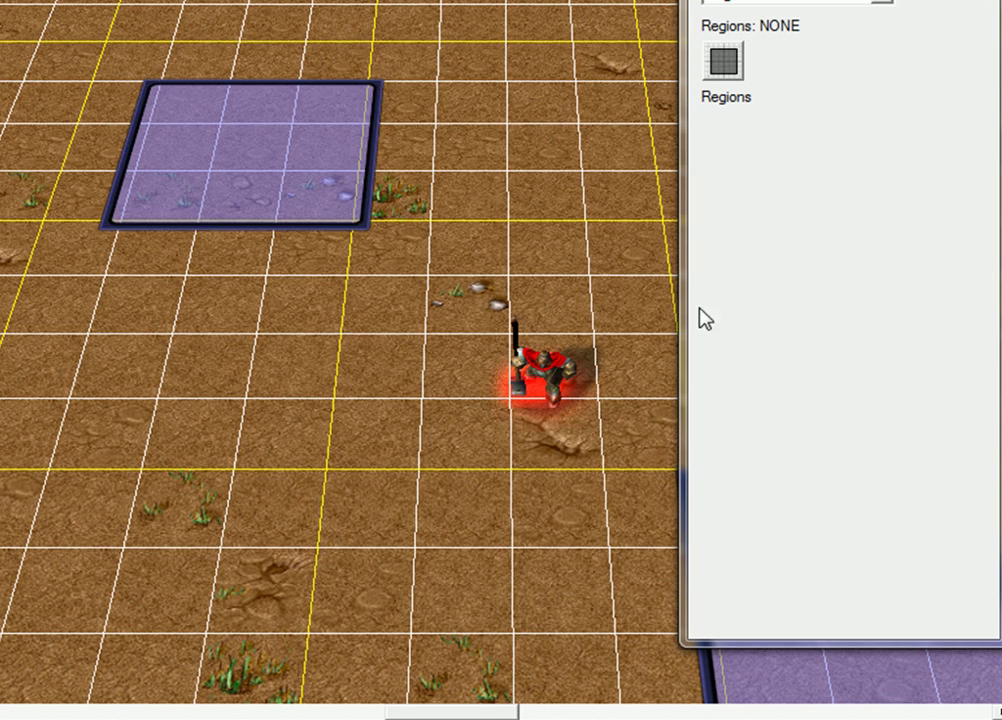
{"action": "left_click", "coordinate": [333, 163]}
{"action": "left_click", "coordinate": [733, 520]}
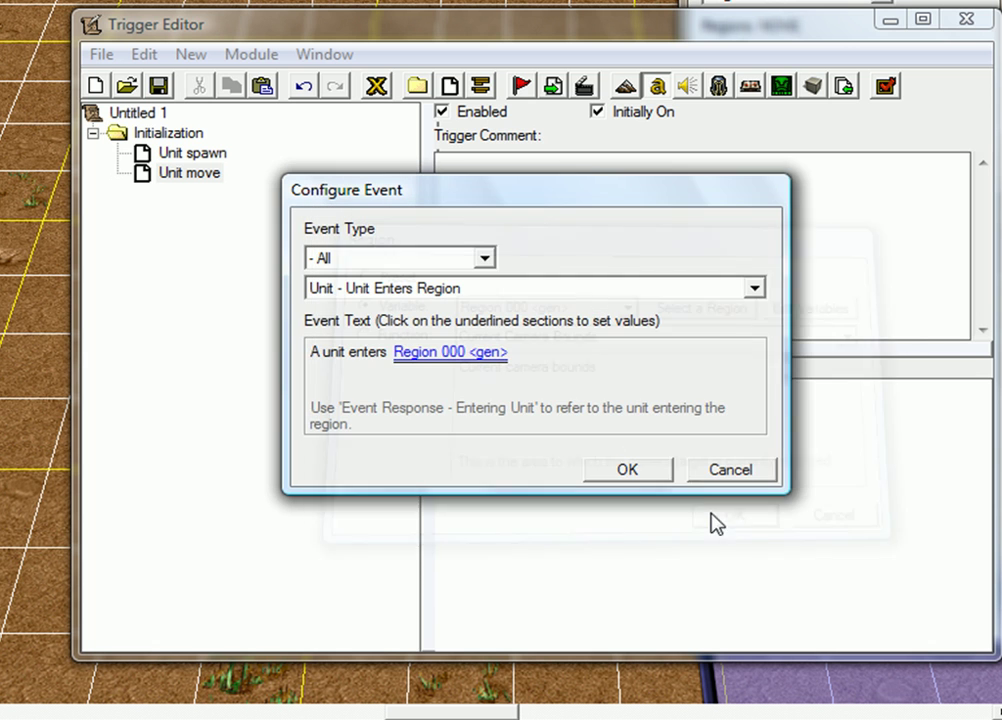
{"action": "left_click", "coordinate": [617, 470]}
Step: Add a Player Comparison condition checking the owner of the entering unit
{"action": "left_click", "coordinate": [517, 451]}
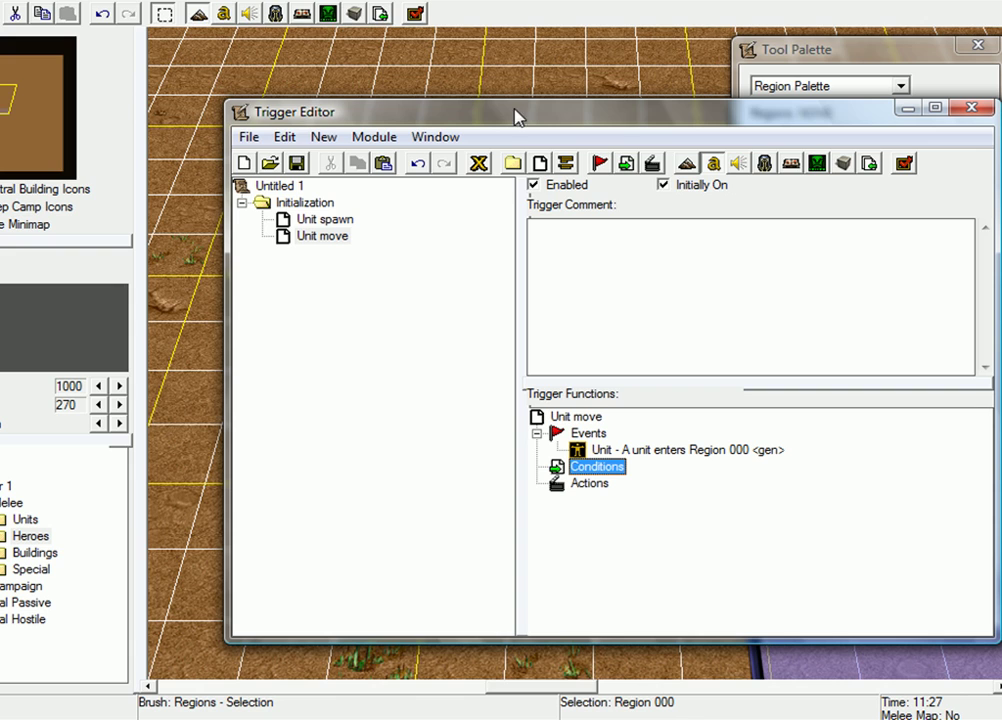
{"action": "left_click", "coordinate": [626, 164]}
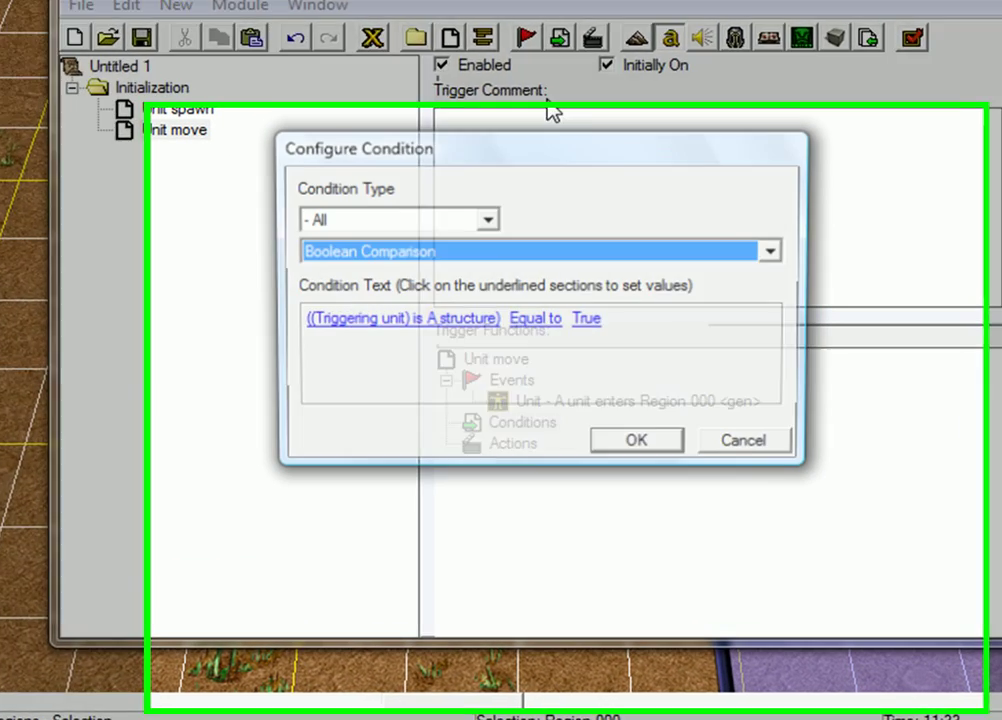
{"action": "left_click", "coordinate": [562, 320]}
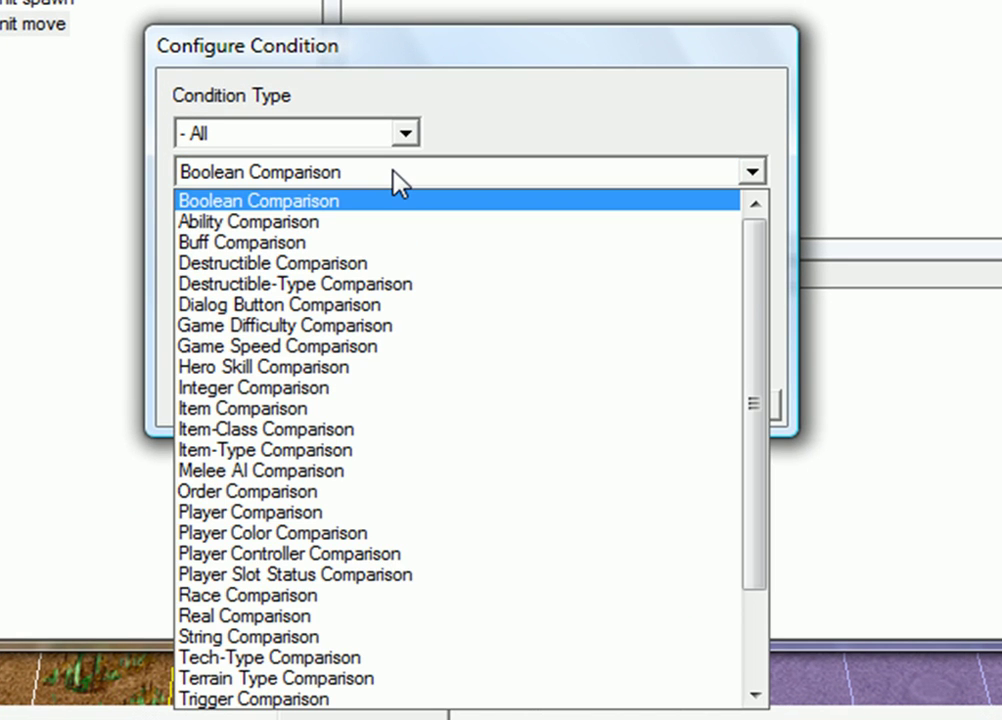
{"action": "key", "text": "p"}
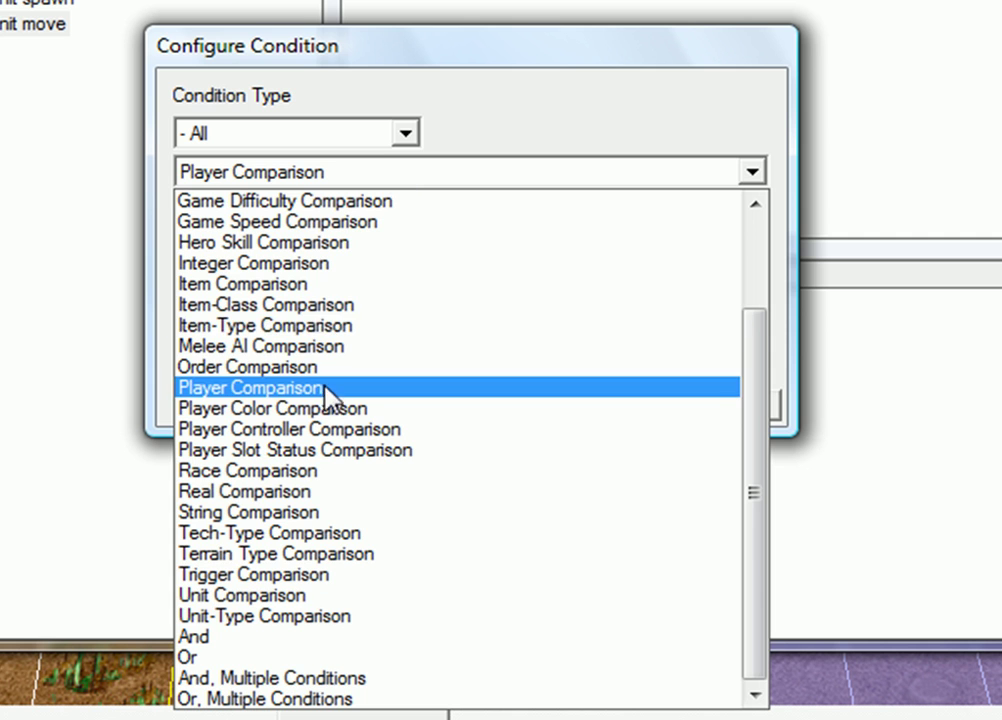
{"action": "left_click", "coordinate": [322, 391]}
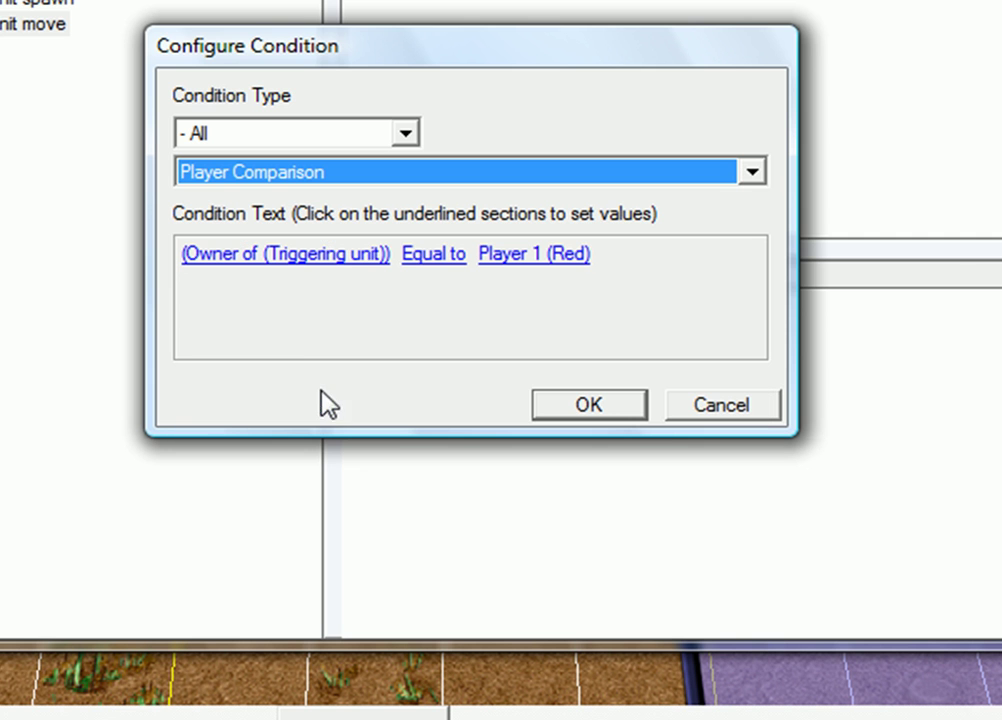
{"action": "left_click", "coordinate": [281, 258]}
{"action": "left_click", "coordinate": [505, 274]}
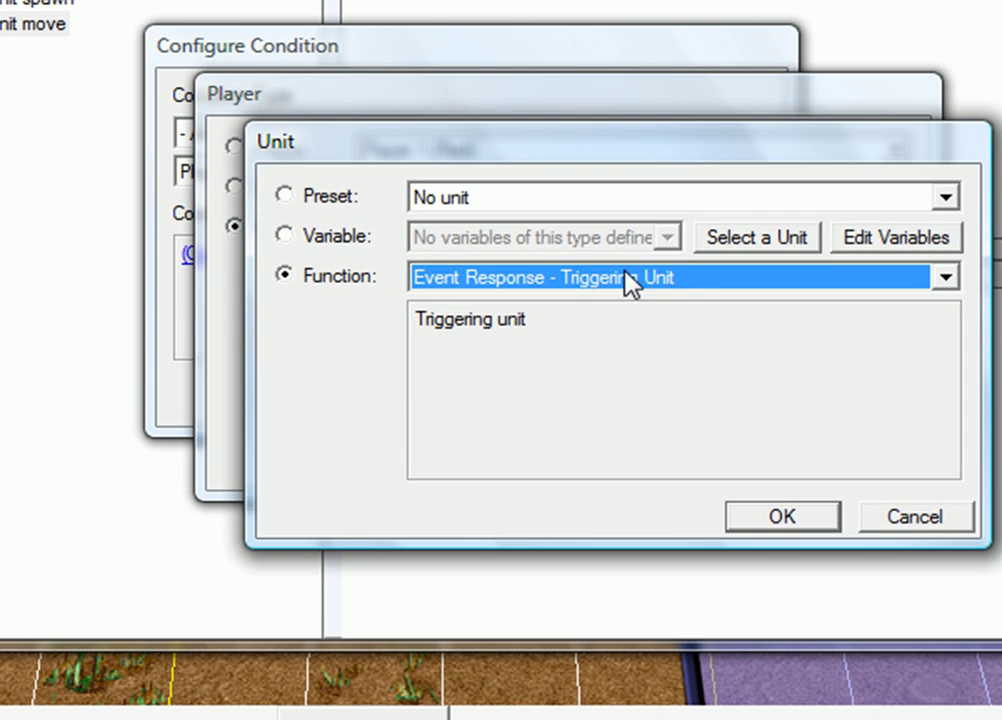
{"action": "left_click", "coordinate": [700, 280]}
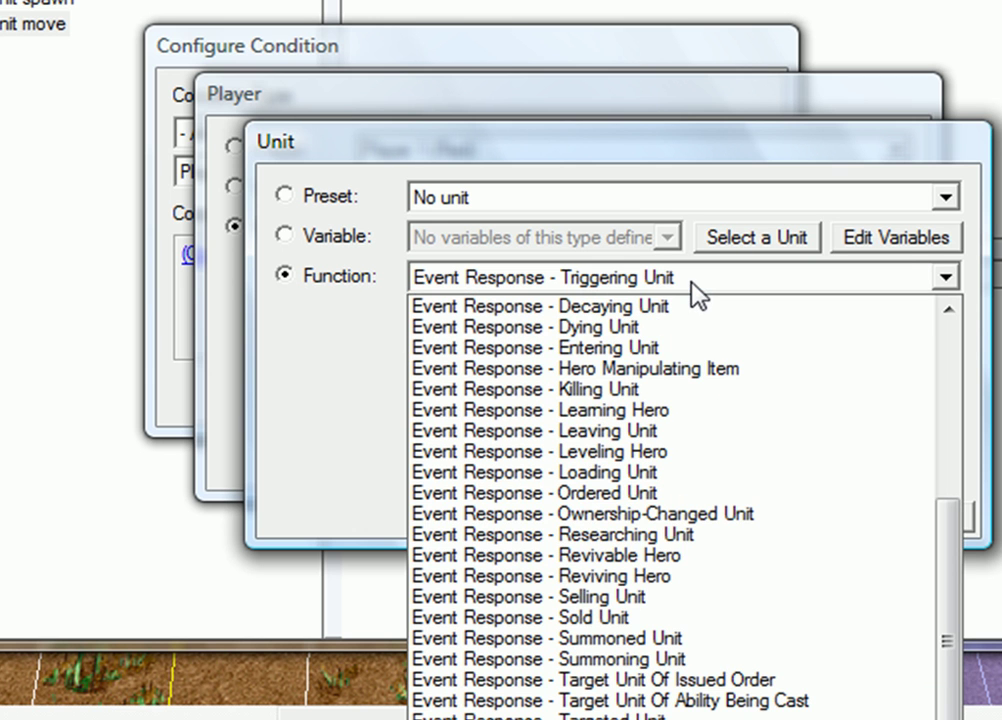
{"action": "left_click", "coordinate": [640, 347]}
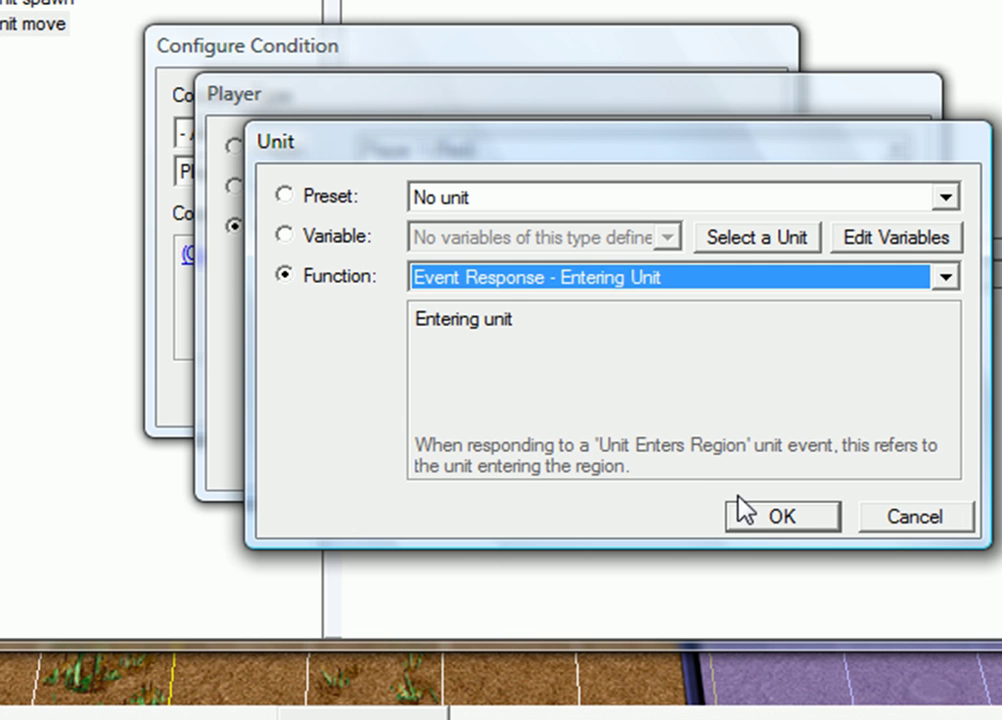
{"action": "left_click", "coordinate": [738, 516]}
{"action": "left_click", "coordinate": [707, 478]}
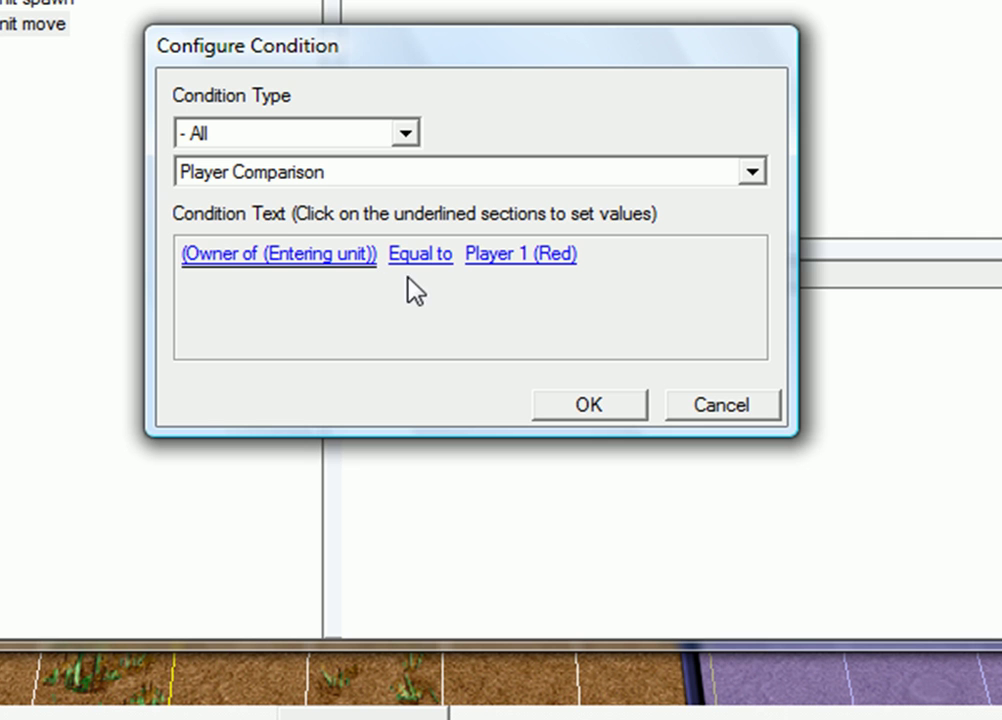
Step: Compare the owner against Player 2 (Blue) and confirm the condition
{"action": "left_click", "coordinate": [519, 268]}
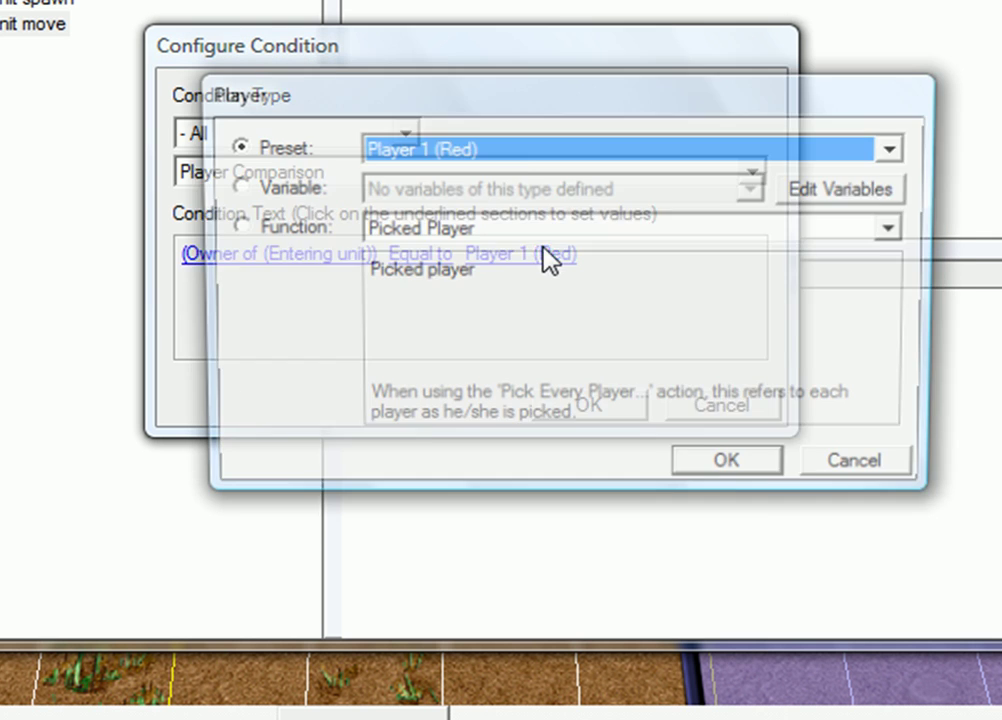
{"action": "left_click", "coordinate": [528, 152]}
{"action": "left_click", "coordinate": [510, 199]}
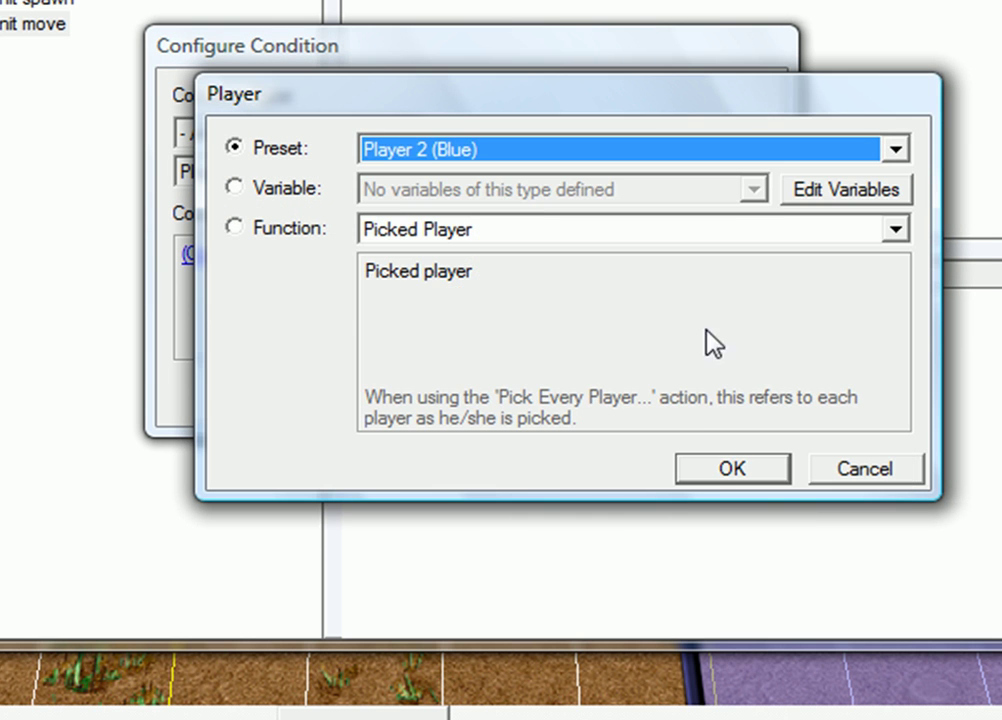
{"action": "left_click", "coordinate": [726, 474]}
{"action": "left_click", "coordinate": [630, 410]}
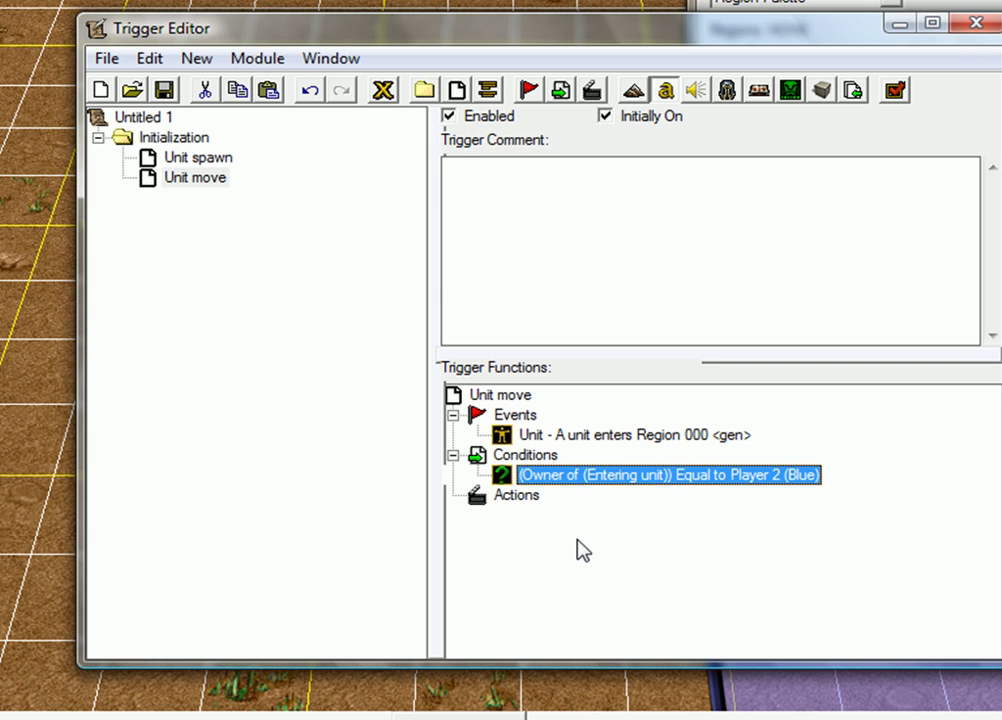
{"action": "left_click", "coordinate": [516, 494]}
Step: Add an Issue Order Targeting A Point action that orders the entering unit
{"action": "key", "text": "ctrl+r"}
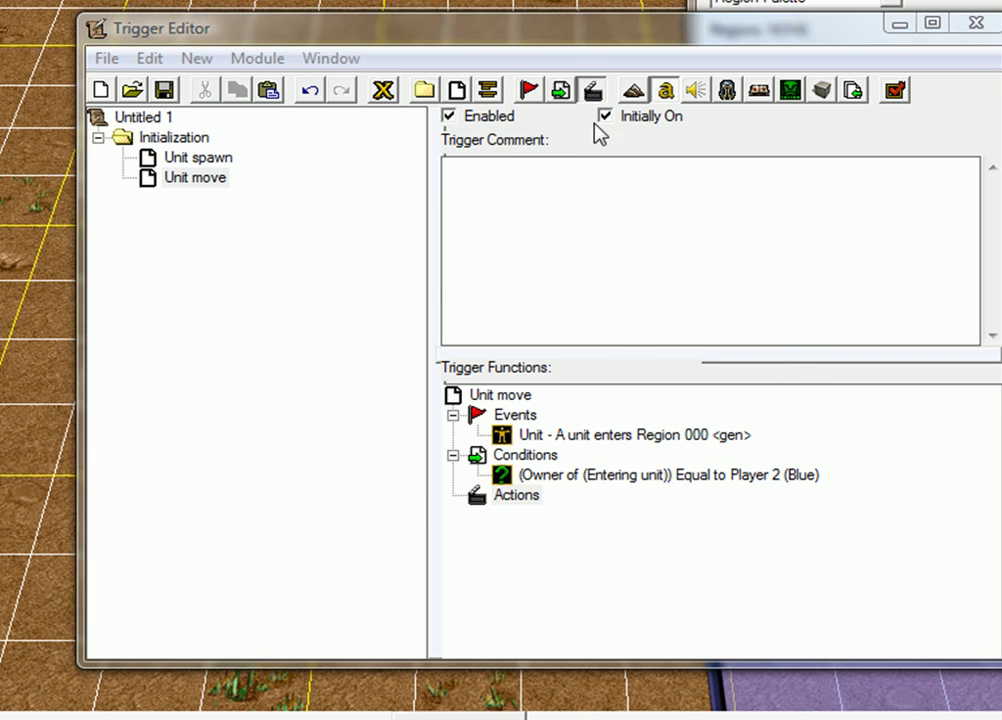
{"action": "left_click", "coordinate": [481, 296]}
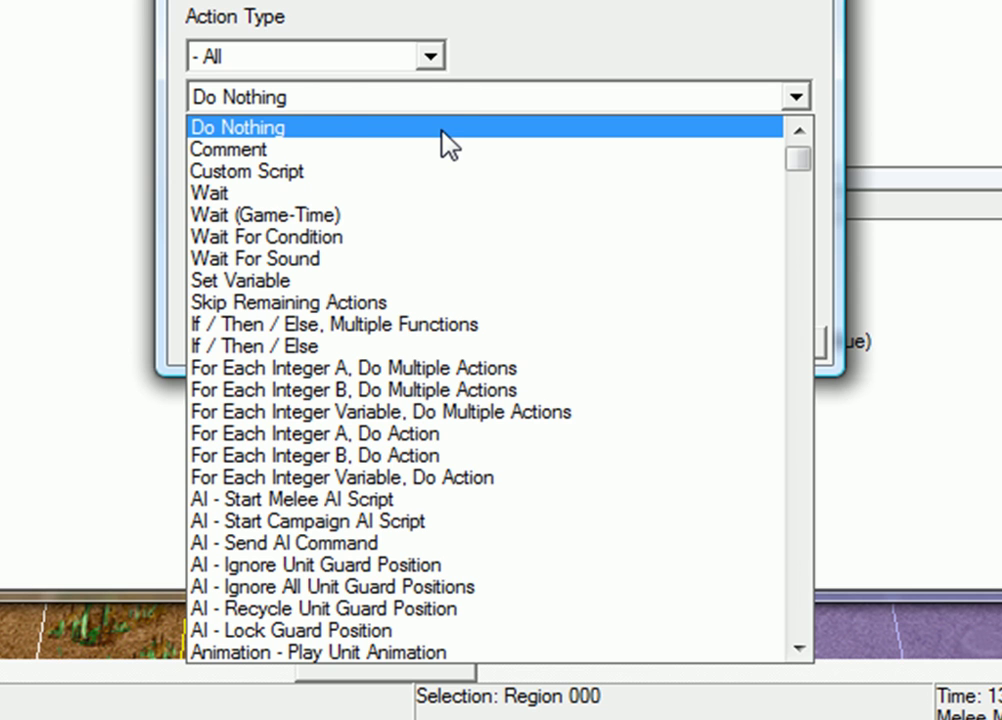
{"action": "key", "text": "u"}
{"action": "scroll", "coordinate": [441, 313], "scroll_direction": "down", "scroll_amount": 3}
{"action": "scroll", "coordinate": [548, 292], "scroll_direction": "down", "scroll_amount": 2}
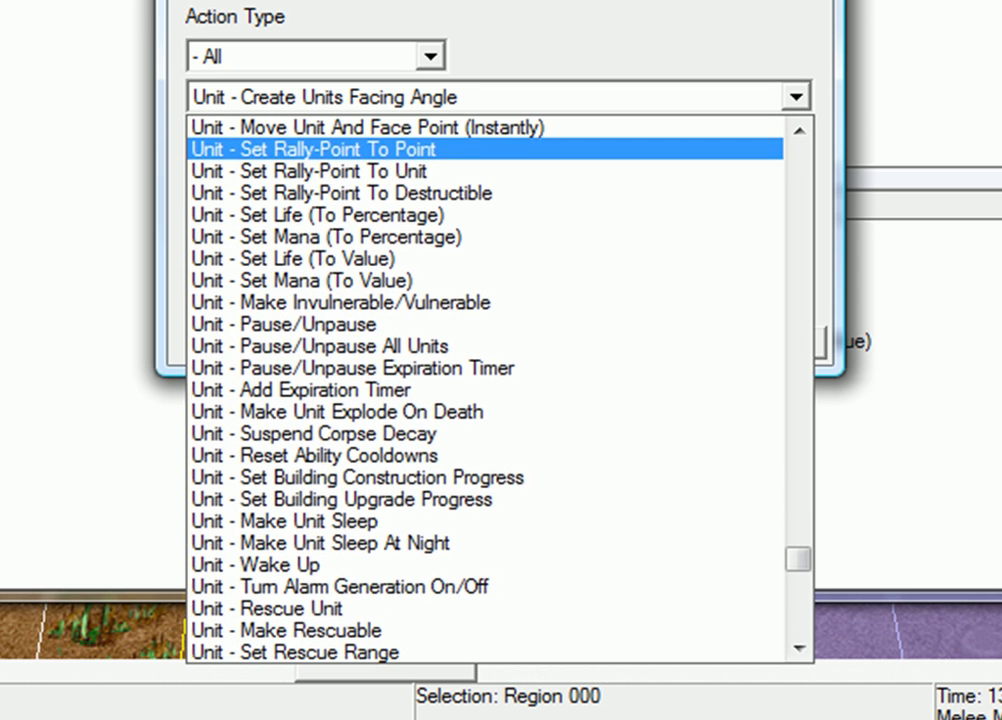
{"action": "scroll", "coordinate": [476, 450], "scroll_direction": "down", "scroll_amount": 3}
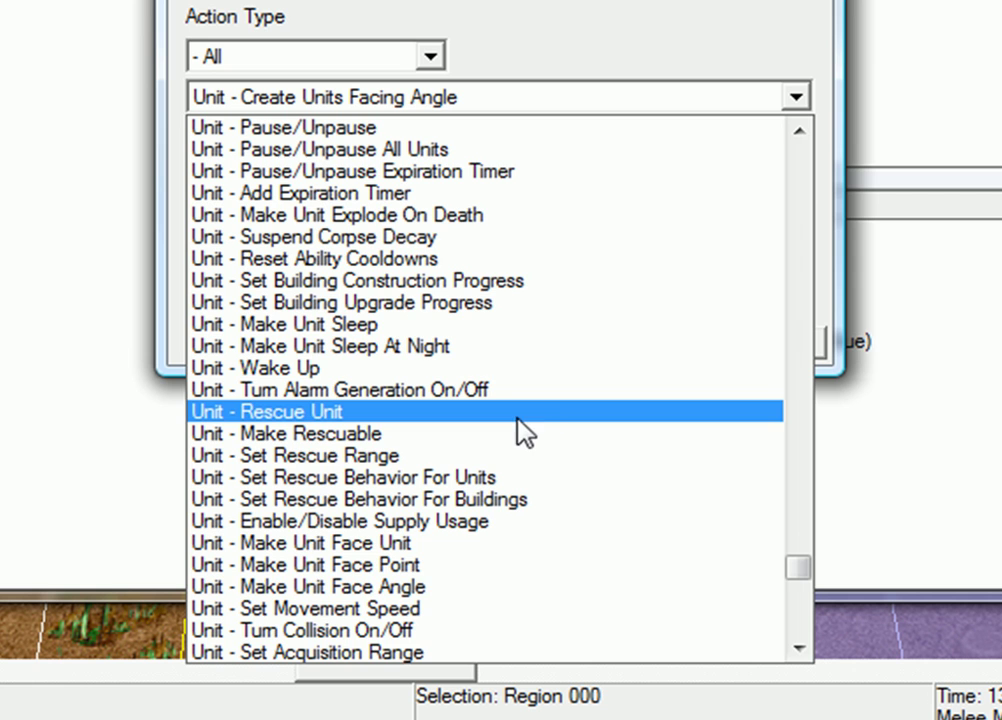
{"action": "scroll", "coordinate": [521, 432], "scroll_direction": "down", "scroll_amount": 6}
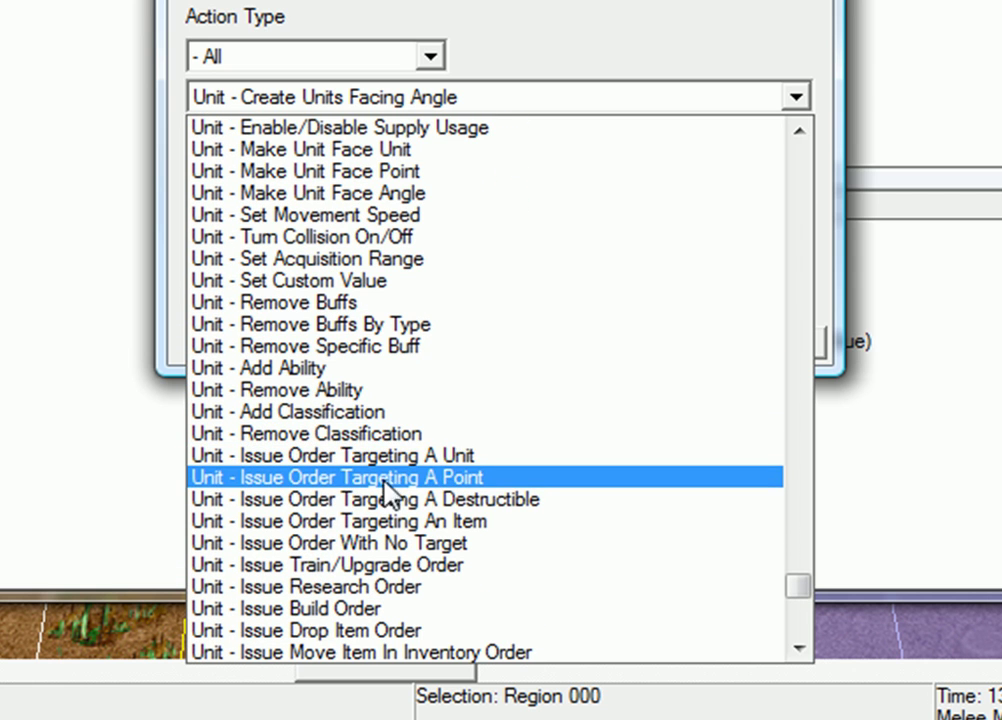
{"action": "left_click", "coordinate": [398, 480]}
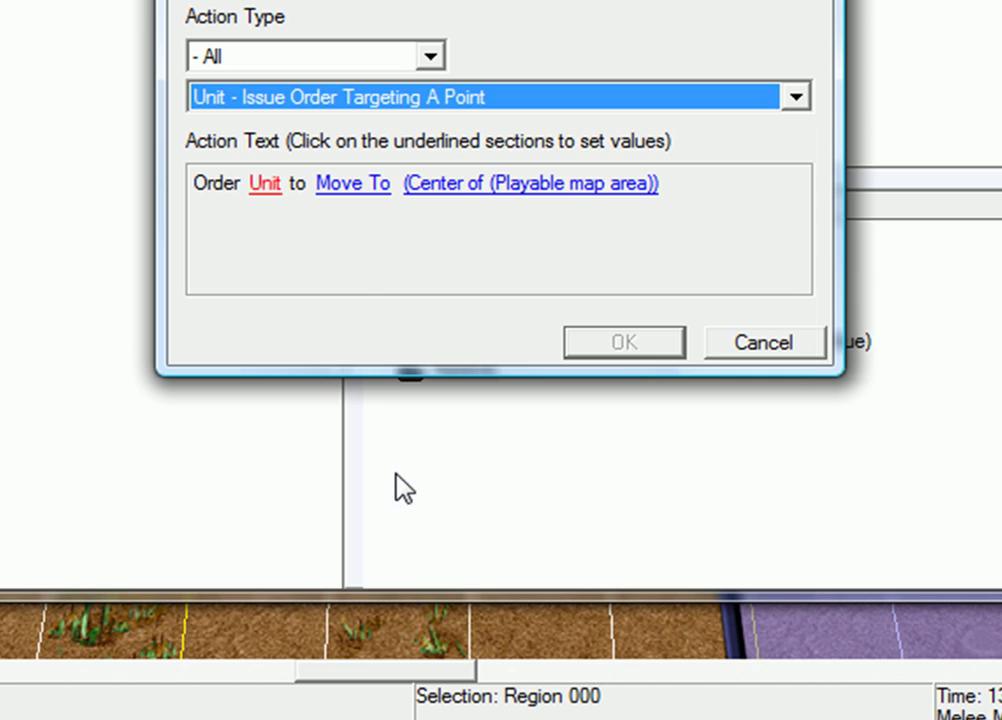
{"action": "left_click", "coordinate": [266, 186]}
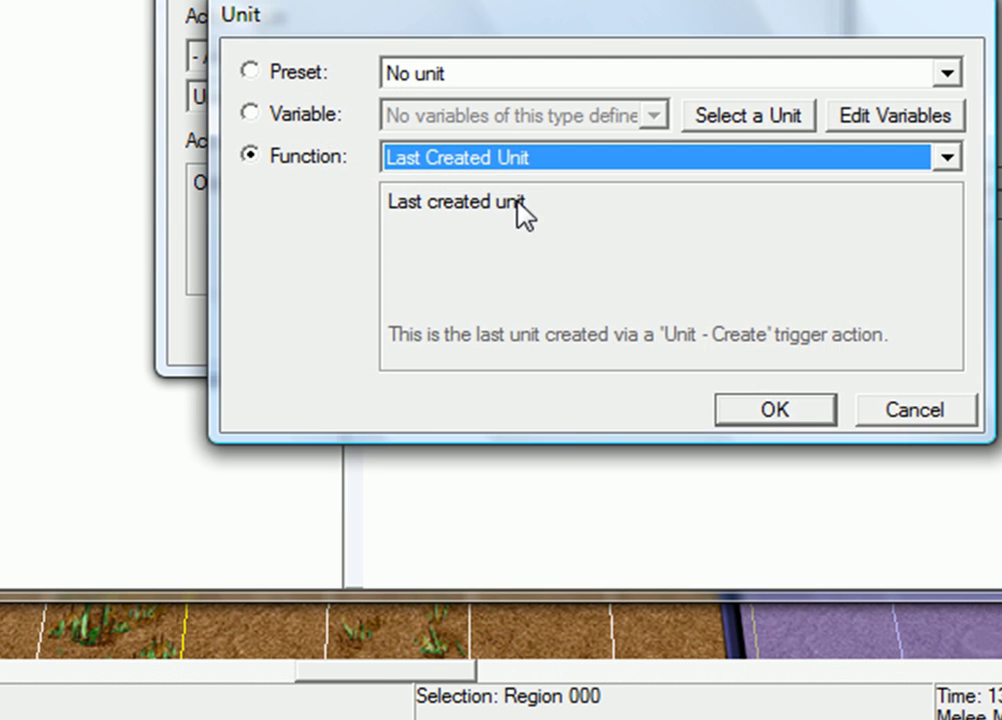
{"action": "left_click", "coordinate": [553, 176]}
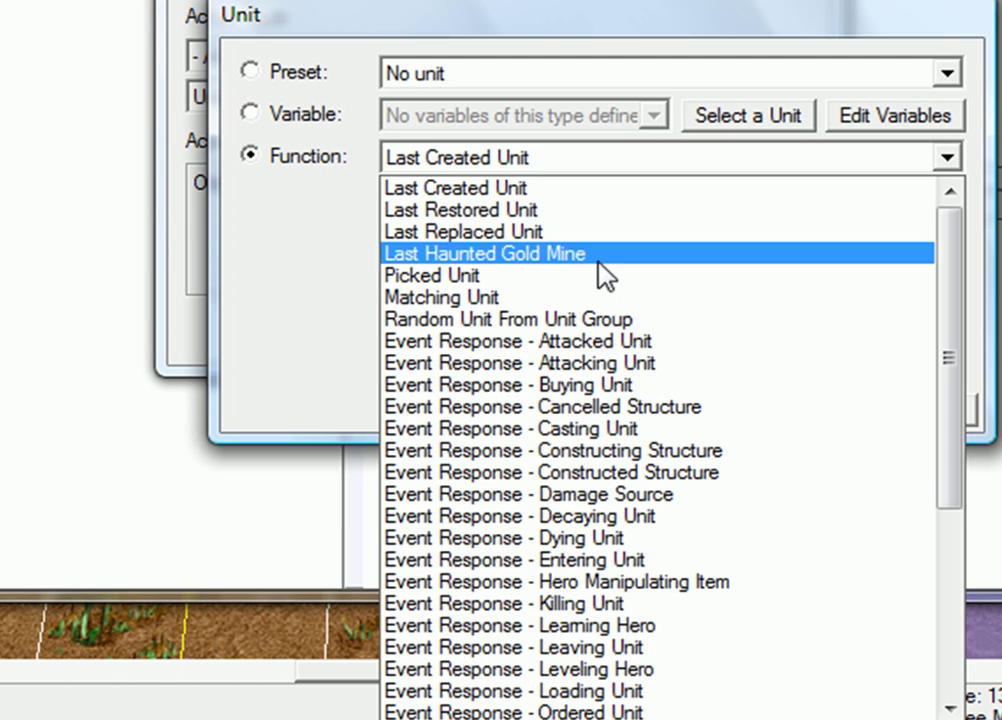
{"action": "left_click", "coordinate": [623, 562]}
{"action": "left_click", "coordinate": [774, 410]}
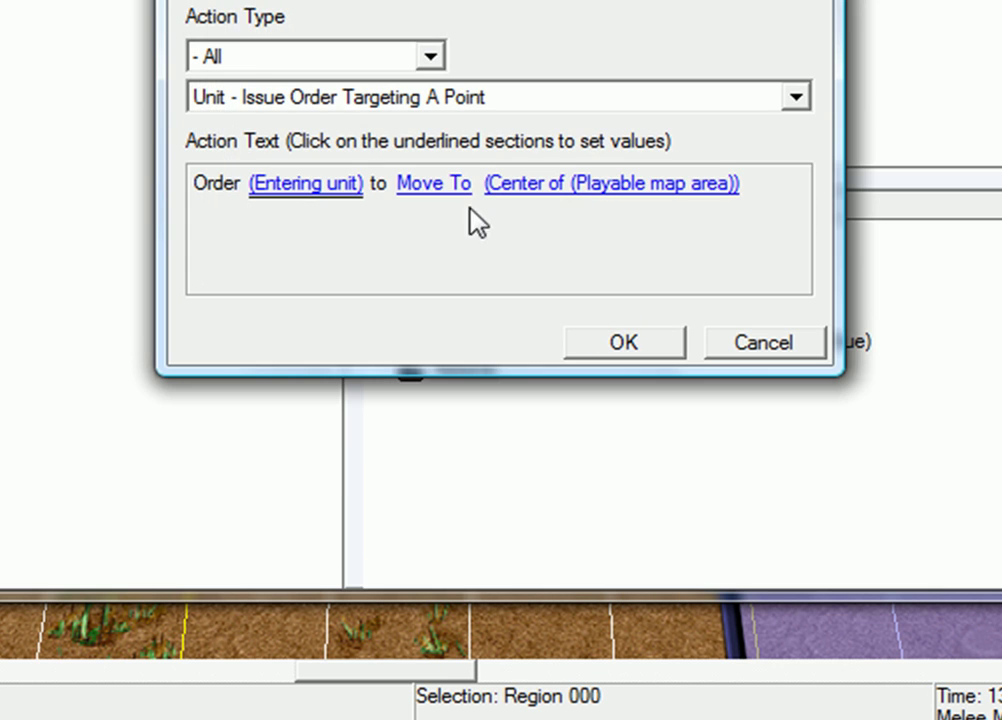
Step: Set the order to Attack-Move To the center of the playable map area
{"action": "left_click", "coordinate": [430, 184]}
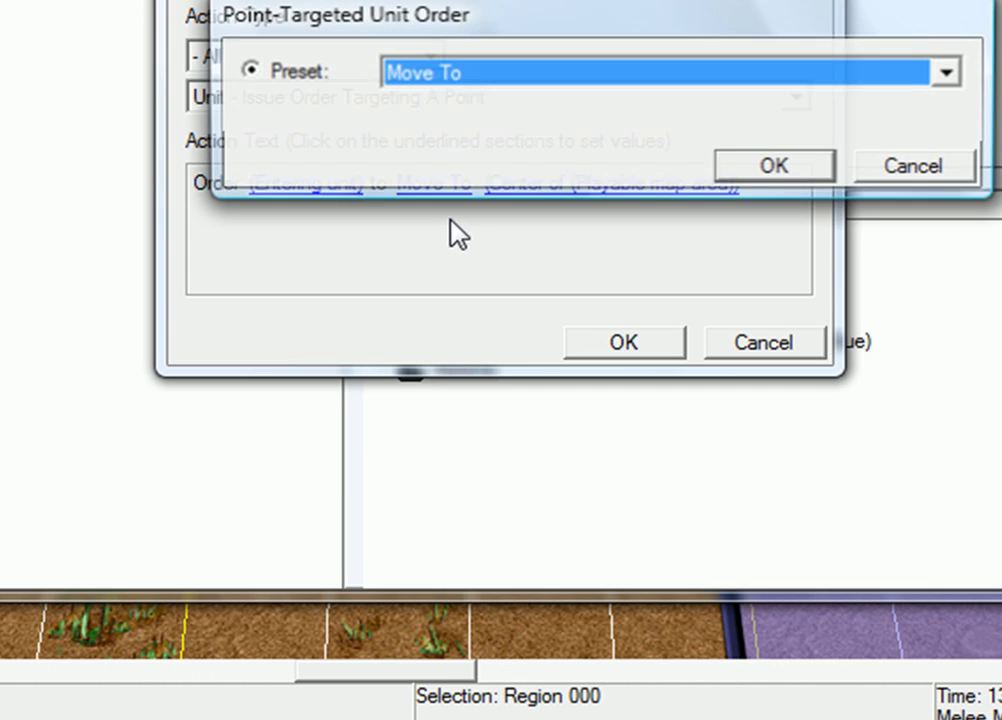
{"action": "left_click", "coordinate": [448, 80]}
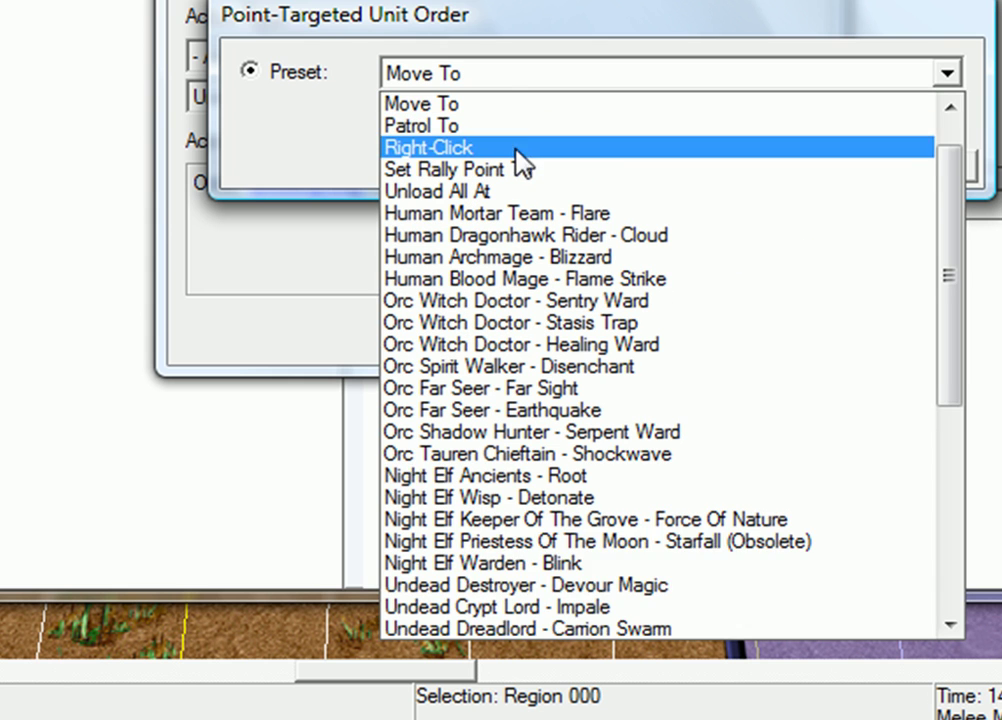
{"action": "scroll", "coordinate": [518, 157], "scroll_direction": "up", "scroll_amount": 1}
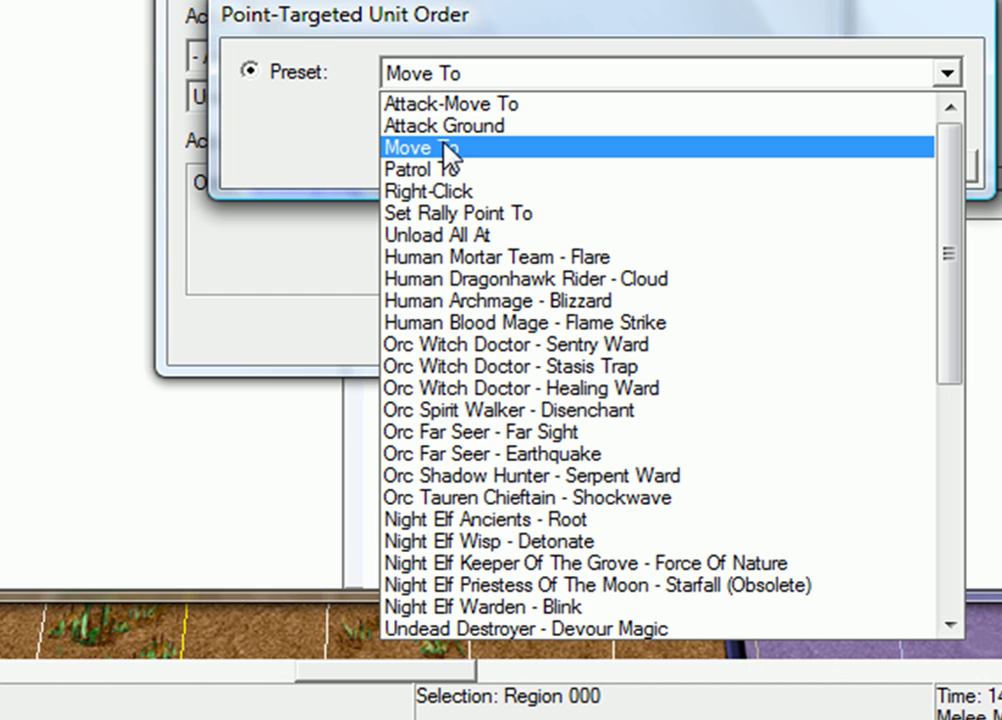
{"action": "left_click", "coordinate": [483, 110]}
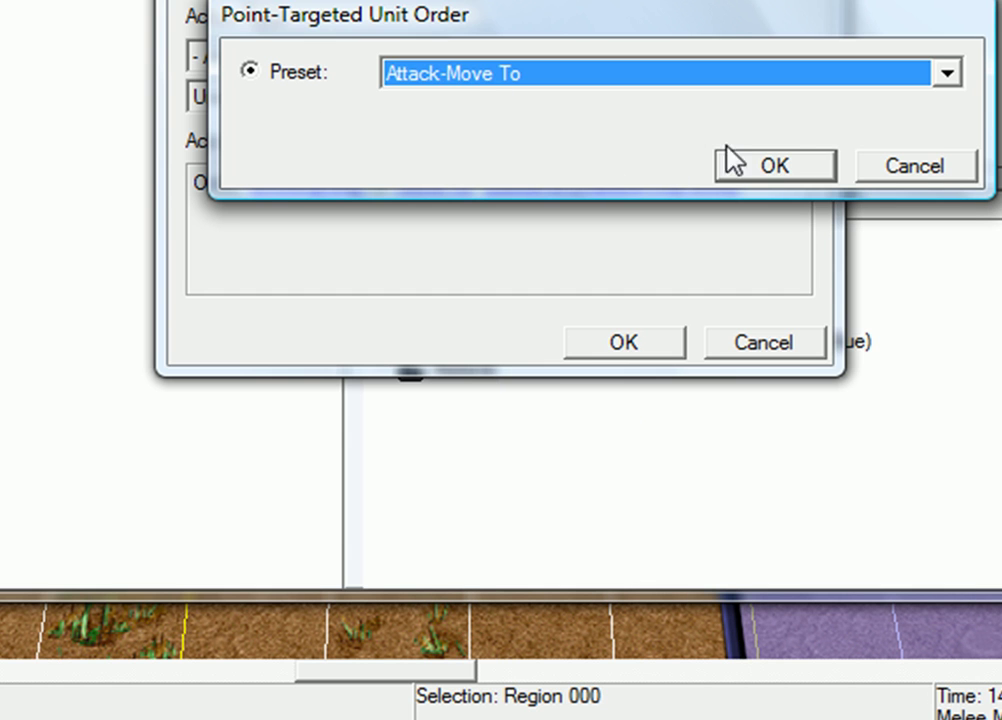
{"action": "left_click", "coordinate": [767, 163]}
{"action": "left_click", "coordinate": [631, 342]}
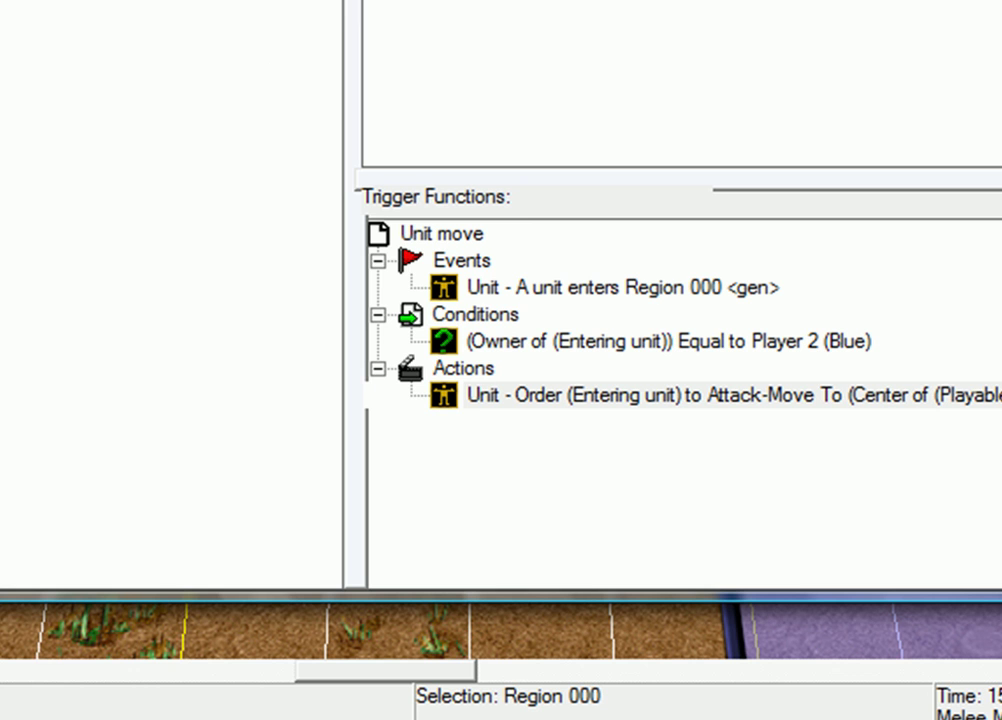
Step: Review the Unit spawn trigger's contents and select it in the trigger tree
{"action": "key", "text": "Up"}
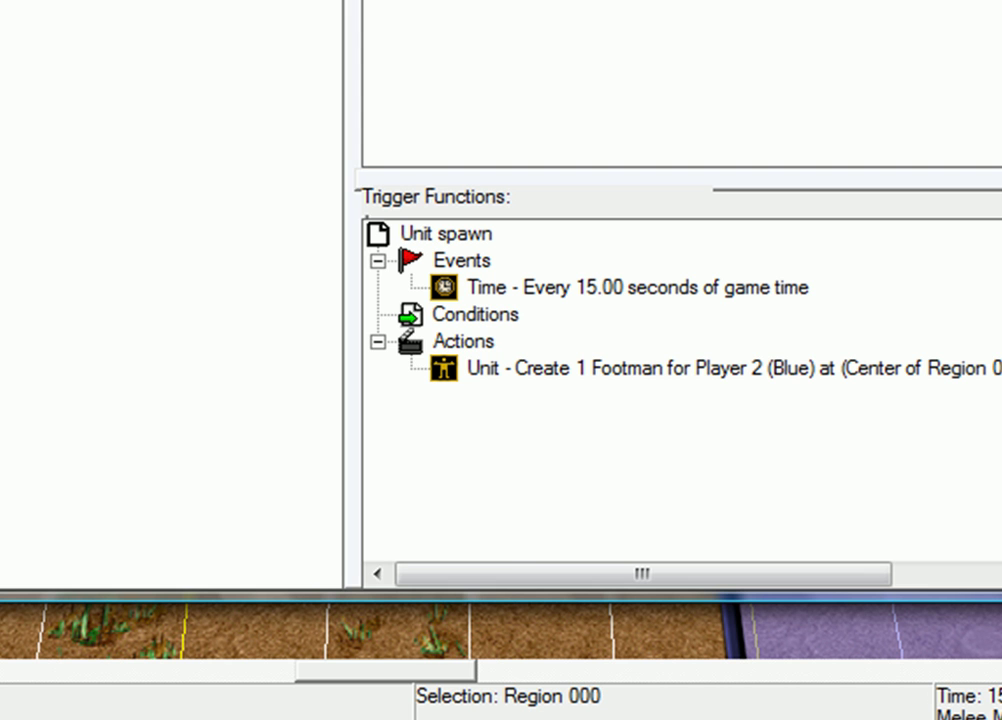
{"action": "key", "text": "Down"}
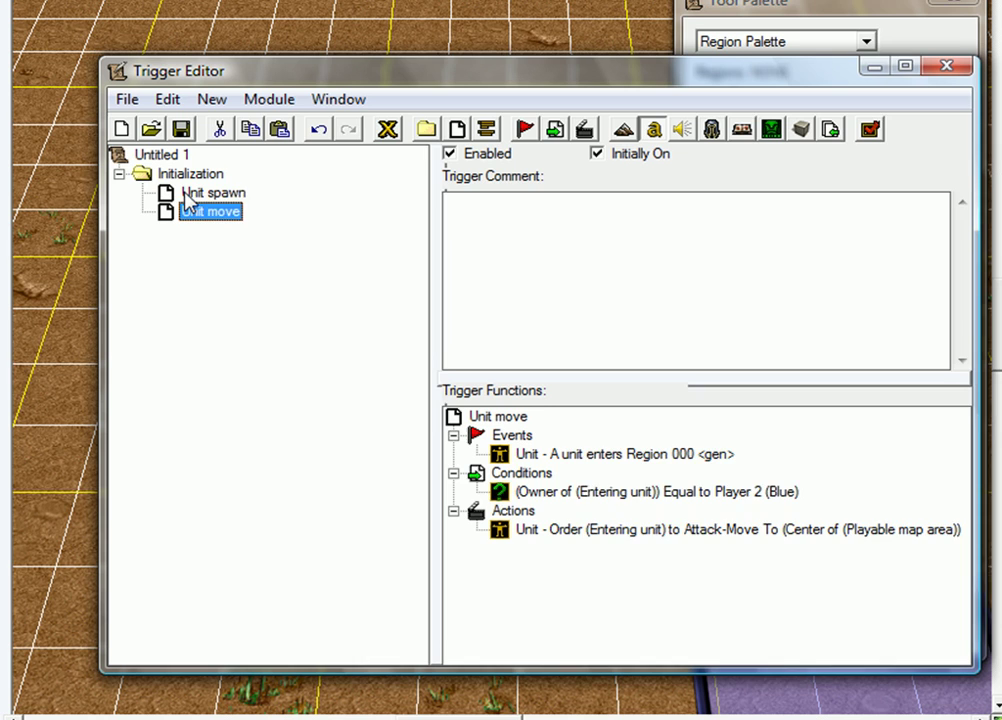
{"action": "left_click", "coordinate": [193, 206]}
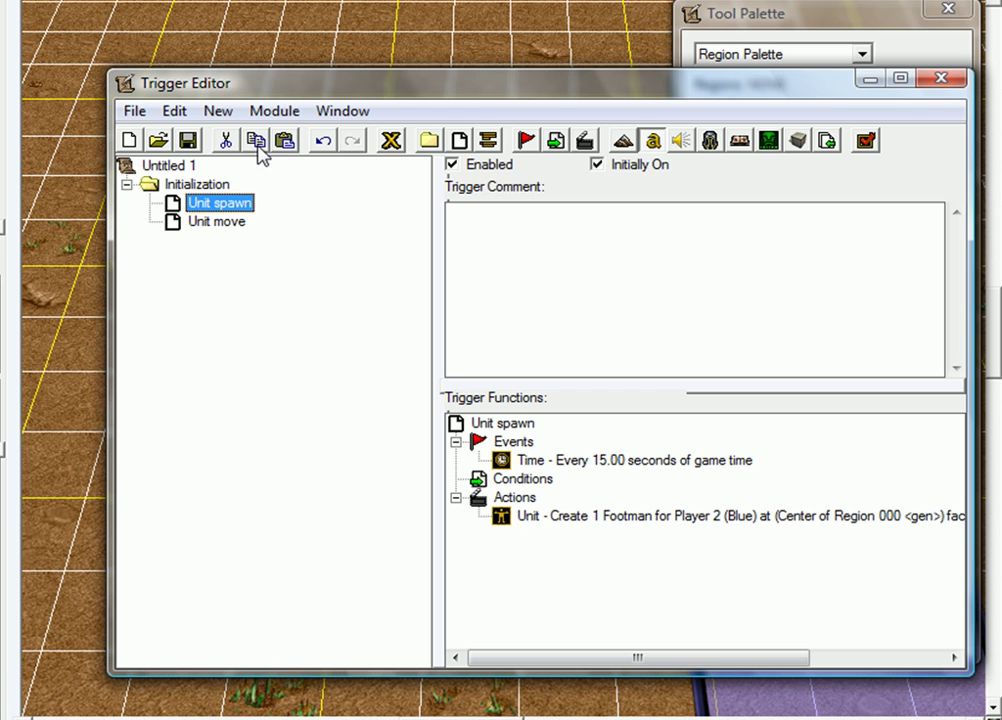
Step: Paste a duplicate of Unit spawn and rename the copy 'Unit spawn lvl2'
{"action": "left_click", "coordinate": [211, 206]}
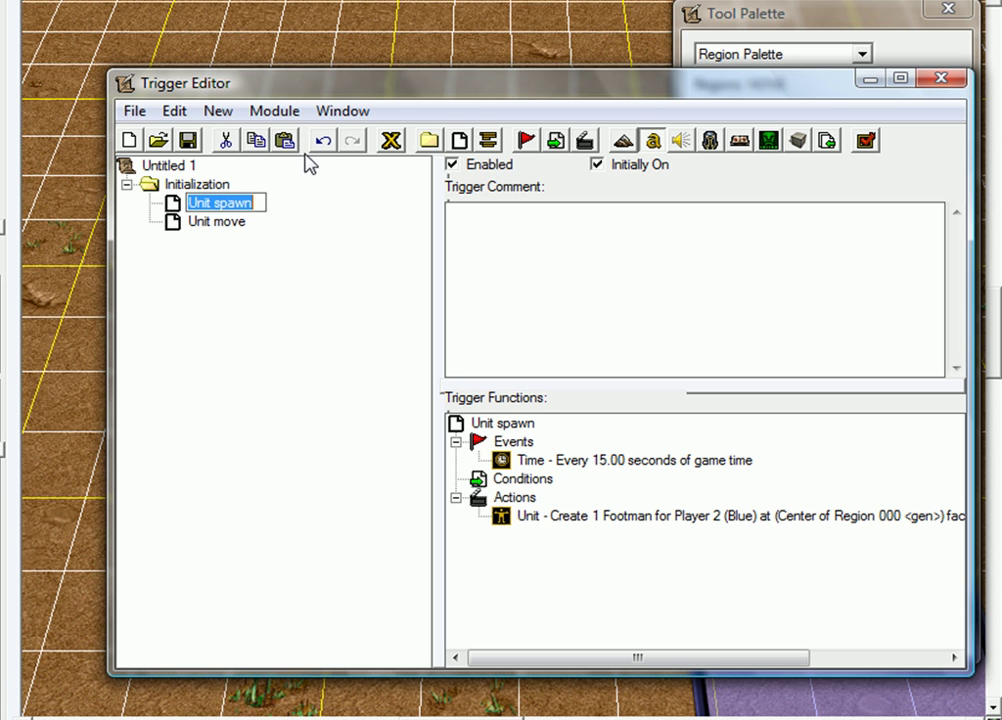
{"action": "key", "text": "Return"}
{"action": "left_click", "coordinate": [285, 140]}
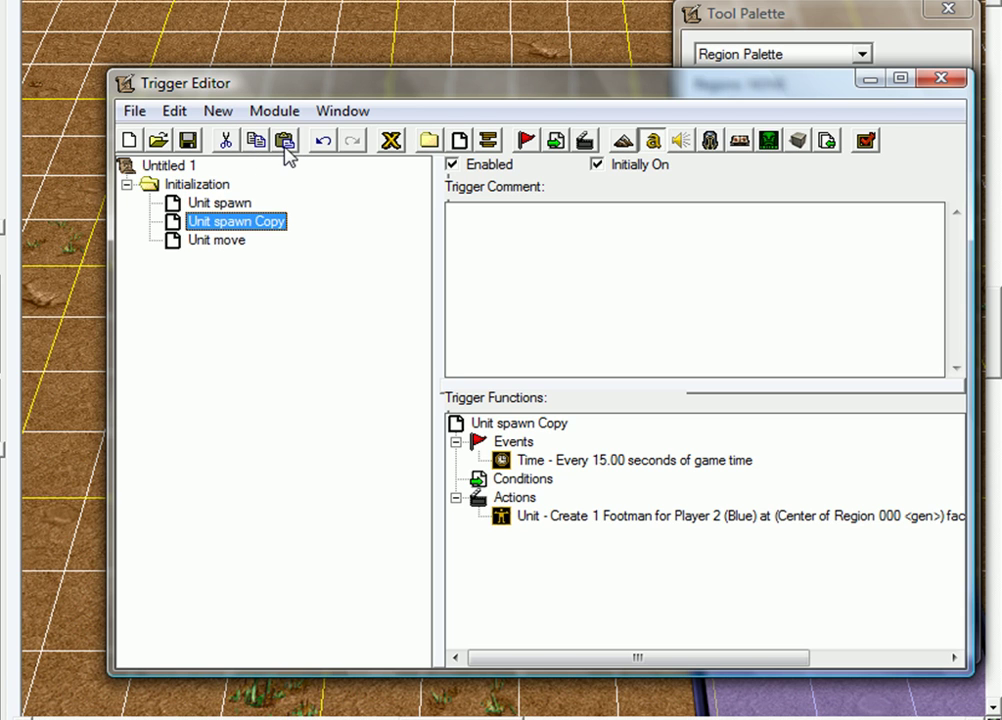
{"action": "left_click", "coordinate": [262, 222]}
{"action": "left_click", "coordinate": [289, 220]}
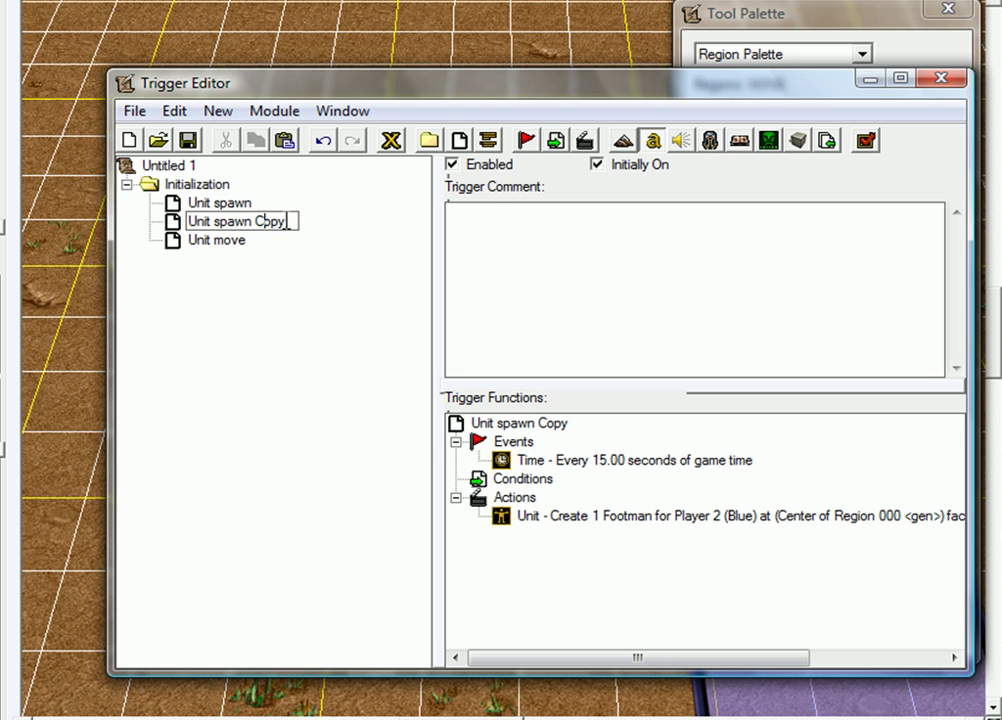
{"action": "key", "text": "Return"}
{"action": "left_click", "coordinate": [286, 220]}
{"action": "left_click", "coordinate": [292, 221]}
{"action": "type", "text": "lvl2"}
{"action": "key", "text": "Return"}
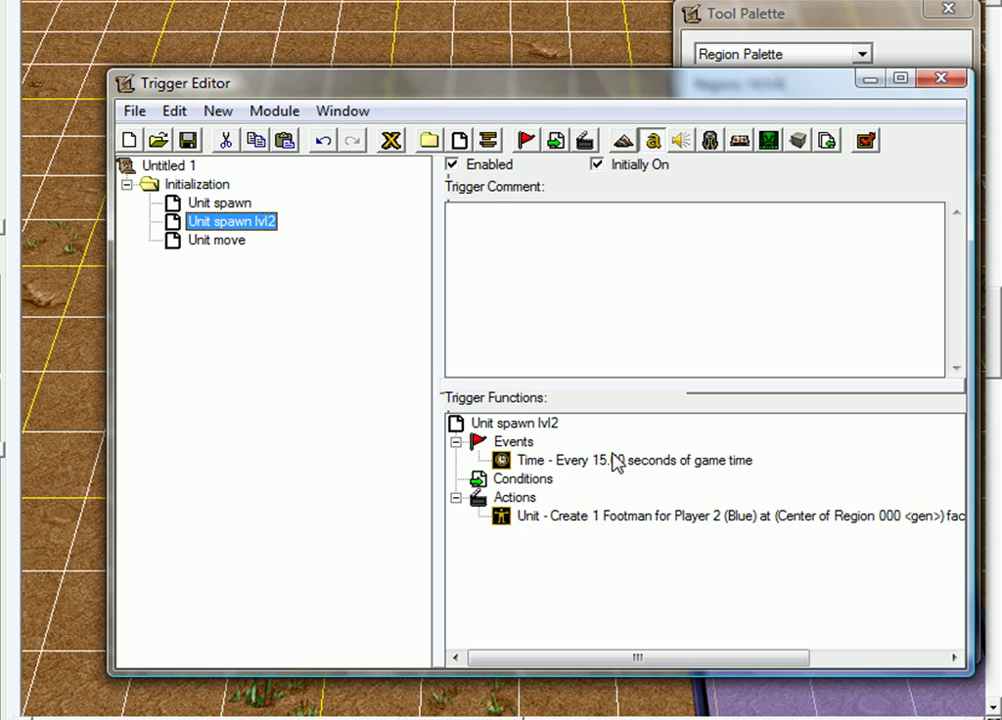
{"action": "left_click", "coordinate": [608, 517]}
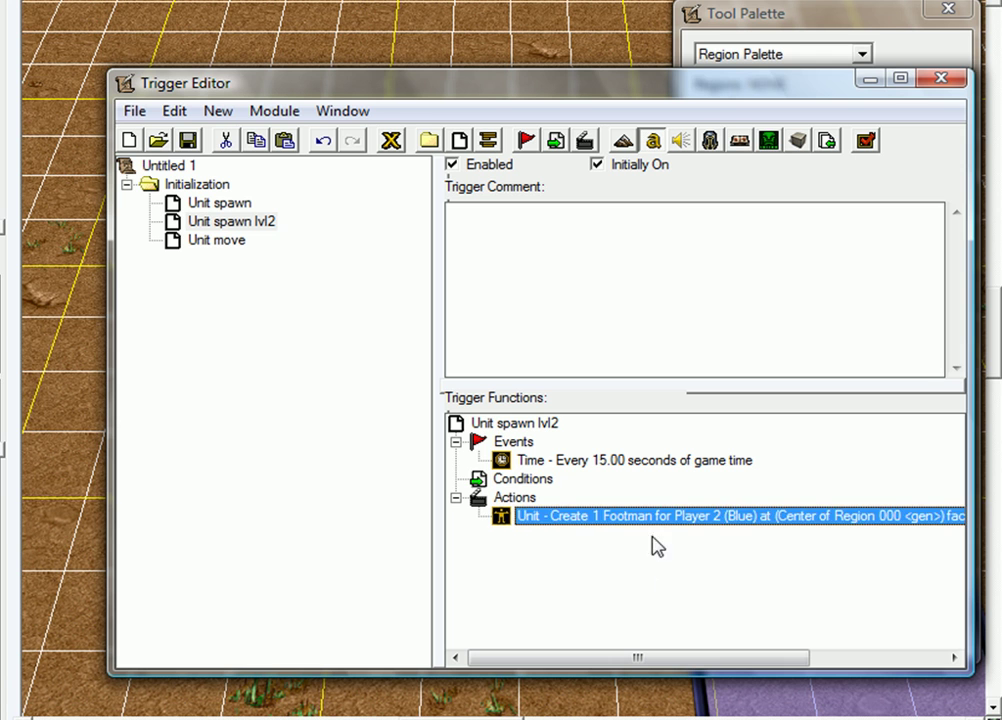
Step: Change Unit spawn lvl2's create action to spawn a Rifleman instead of a Footman
{"action": "double_click", "coordinate": [580, 524]}
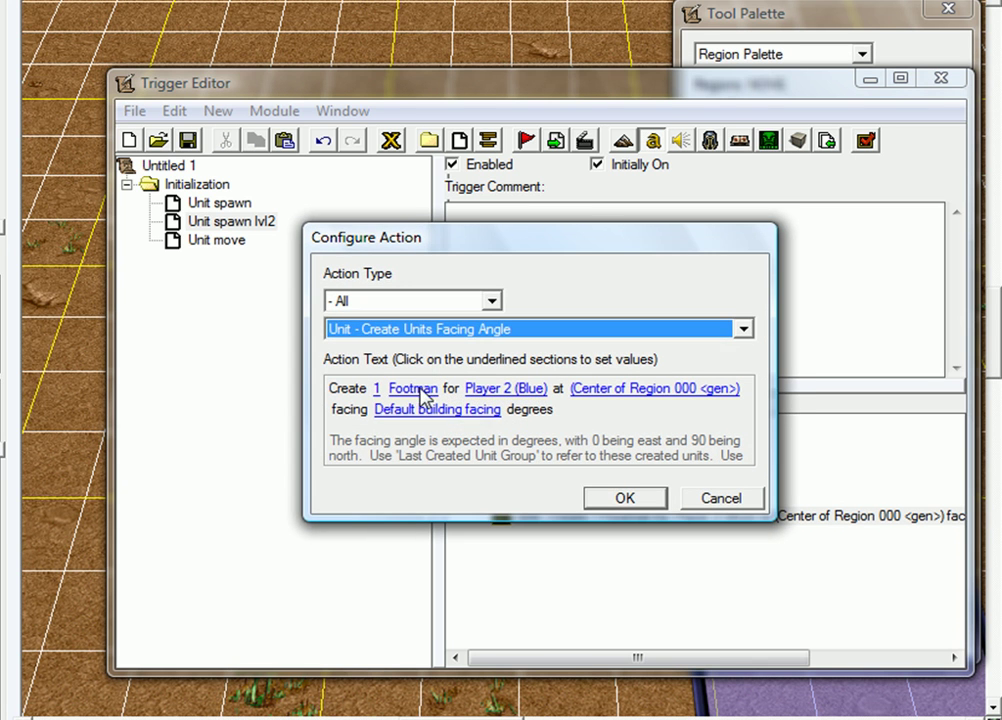
{"action": "left_click", "coordinate": [420, 392]}
{"action": "left_click", "coordinate": [290, 380]}
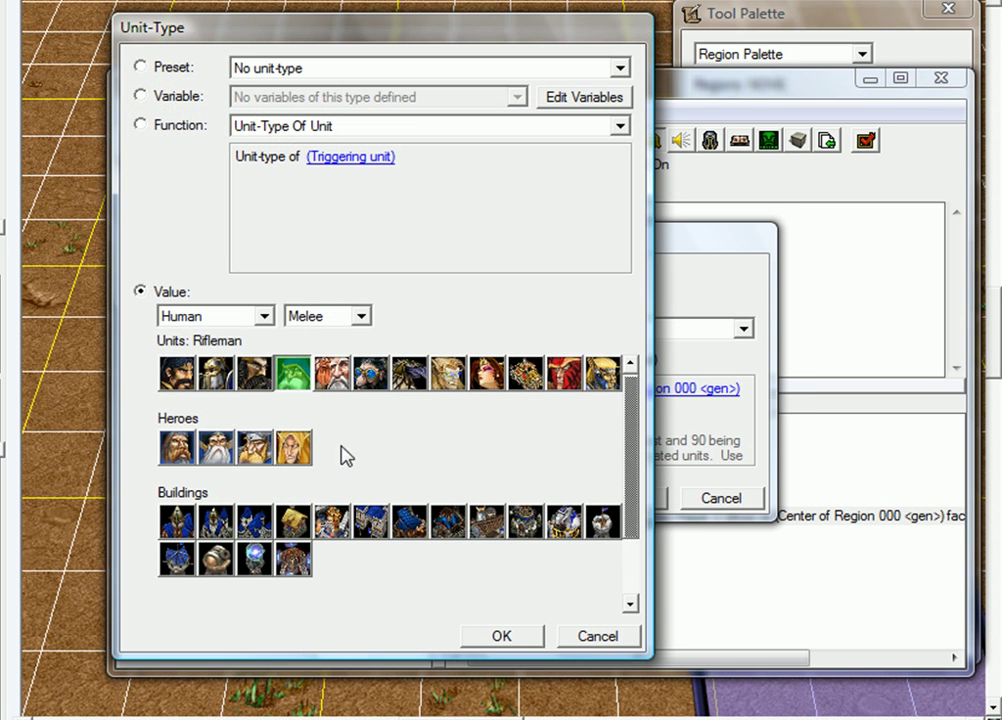
{"action": "left_click", "coordinate": [508, 640]}
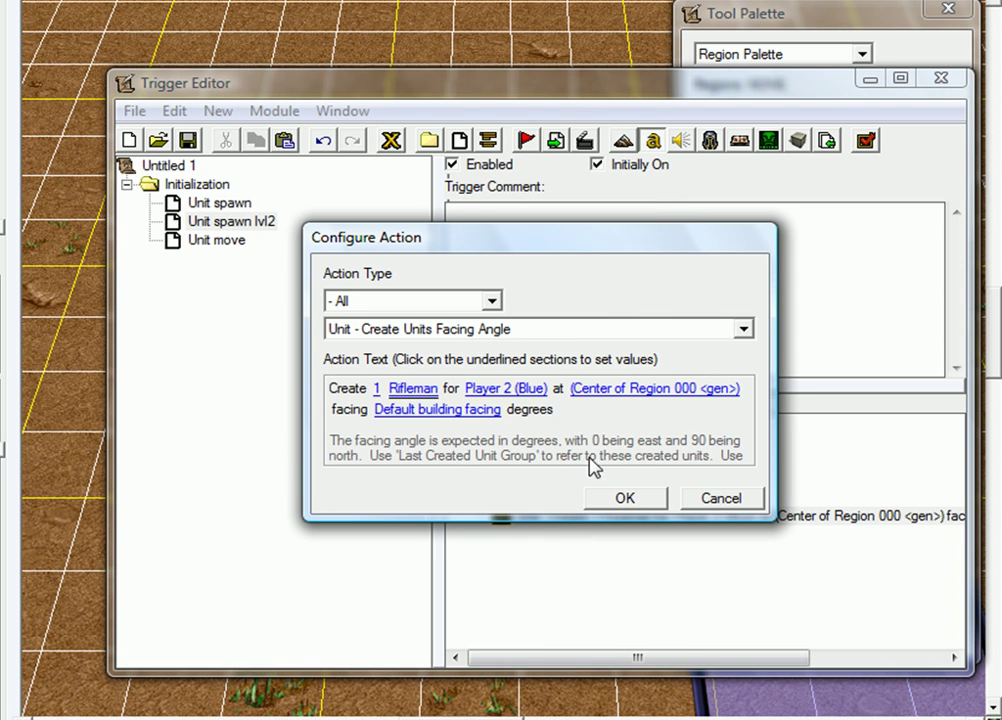
{"action": "left_click", "coordinate": [624, 497]}
Step: Uncheck Initially On for the Unit spawn lvl2 trigger
{"action": "left_click", "coordinate": [250, 221]}
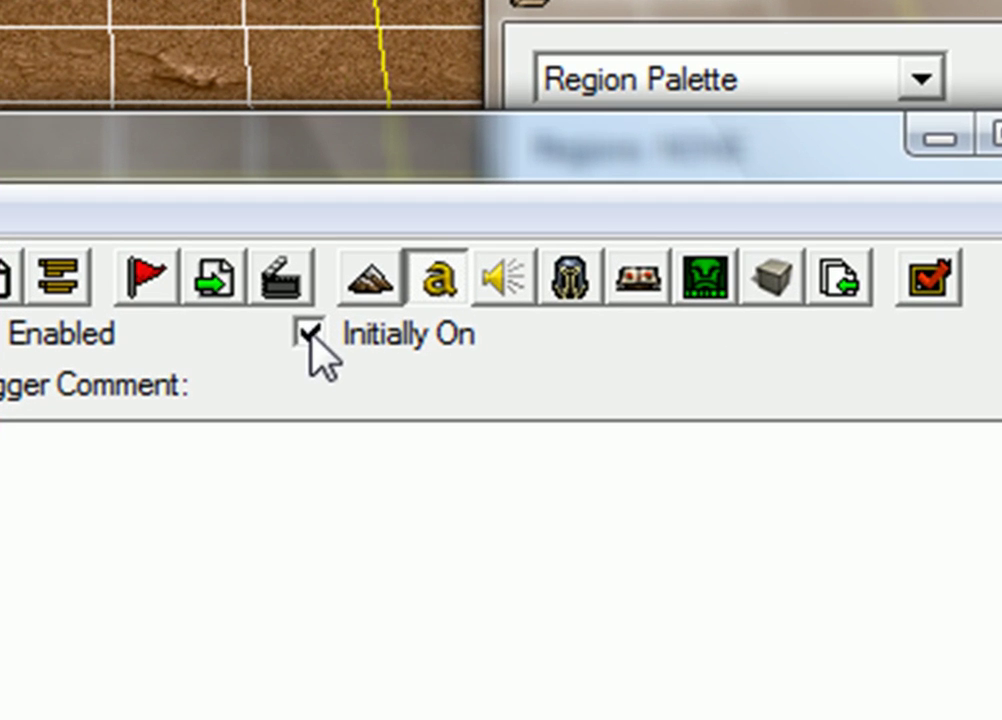
{"action": "left_click", "coordinate": [597, 164]}
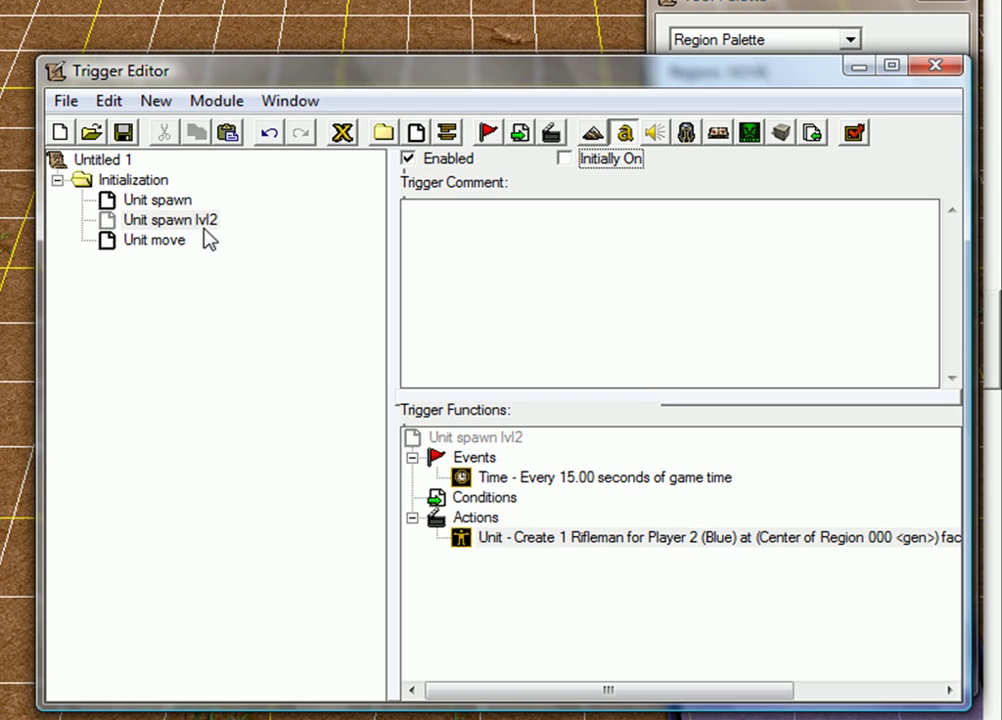
{"action": "left_click", "coordinate": [205, 232]}
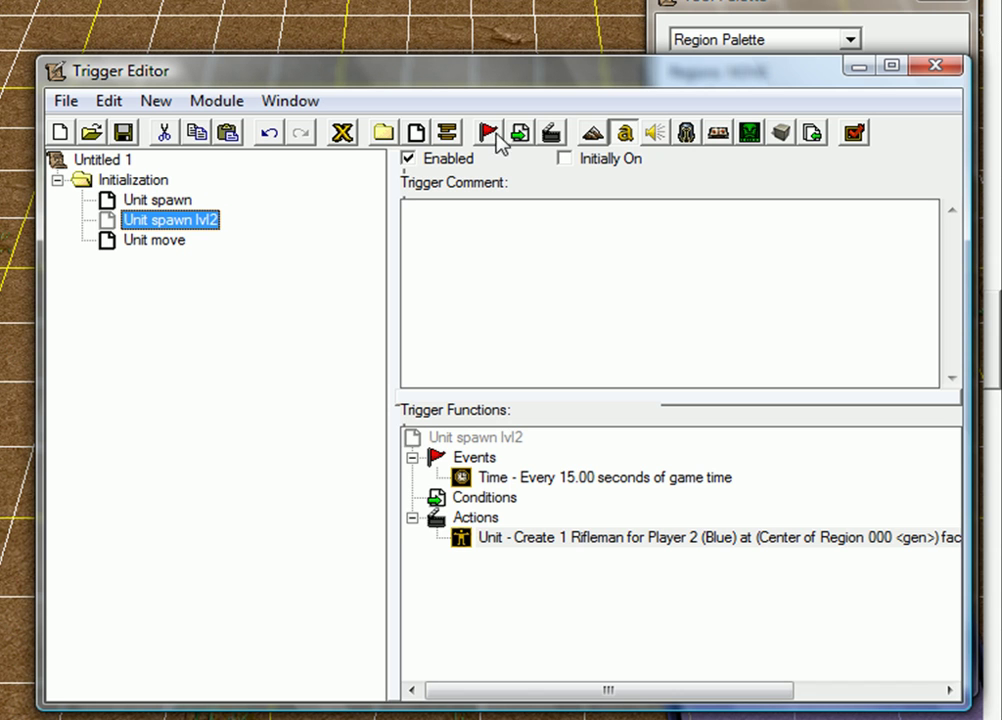
Step: Add a new trigger named 'Turn on unit spawn lvl2'
{"action": "left_click", "coordinate": [418, 132]}
{"action": "key", "text": "BackSpace"}
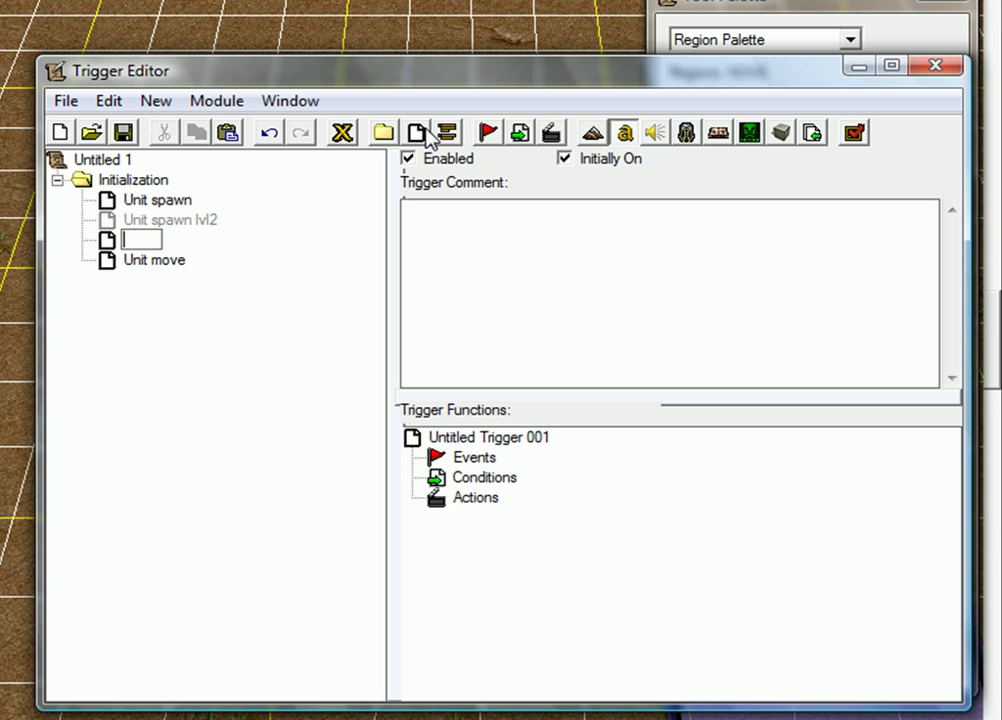
{"action": "type", "text": "Turn on unit spawn lvl2"}
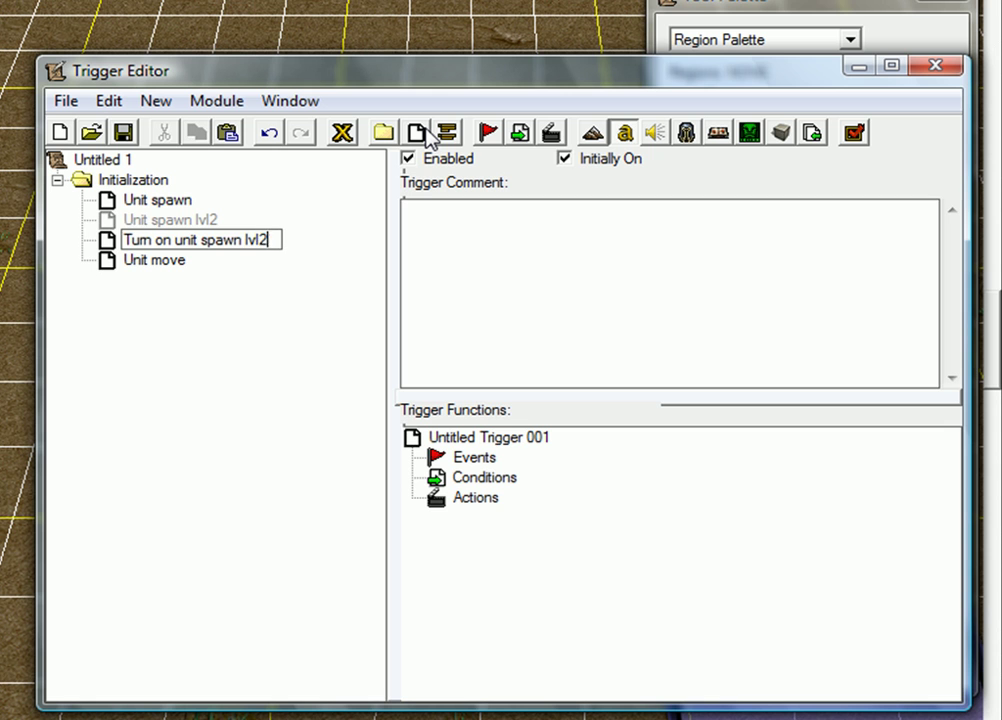
{"action": "key", "text": "Return"}
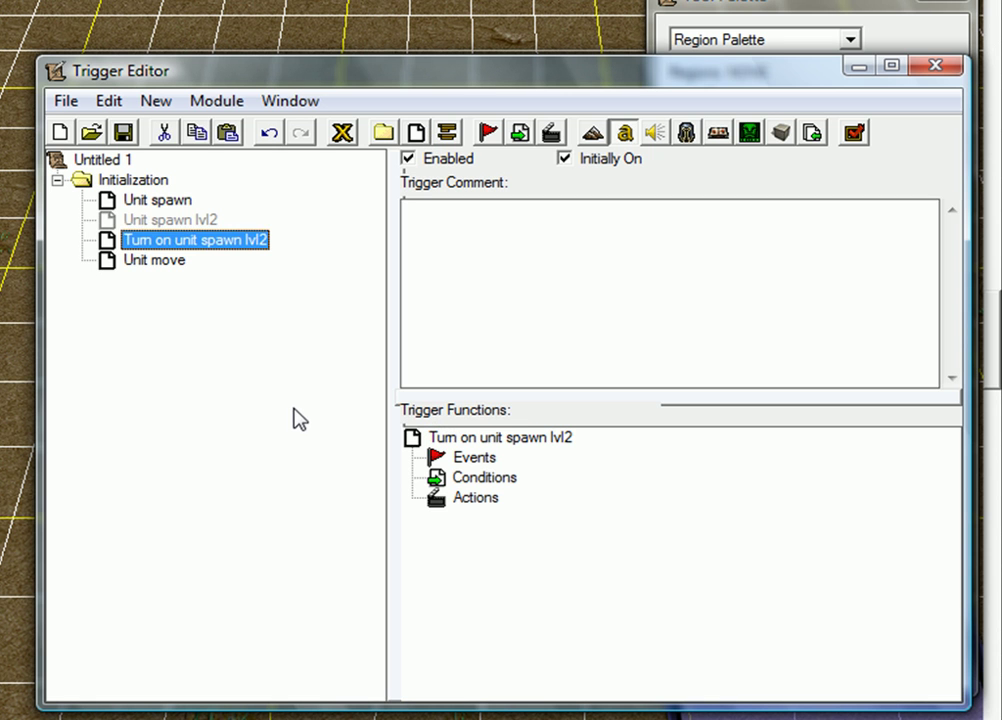
Step: Give it a Time - Time Elapsed event set to 40 seconds
{"action": "left_click", "coordinate": [460, 458]}
{"action": "left_click", "coordinate": [488, 132]}
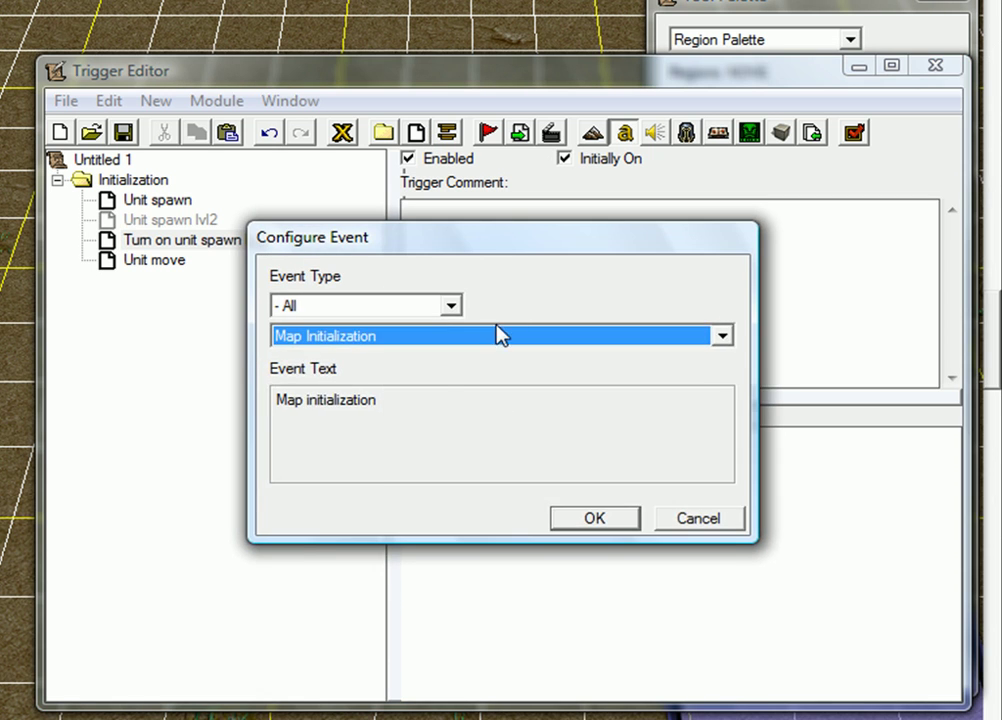
{"action": "left_click", "coordinate": [500, 335]}
{"action": "scroll", "coordinate": [436, 570], "scroll_direction": "down", "scroll_amount": 2}
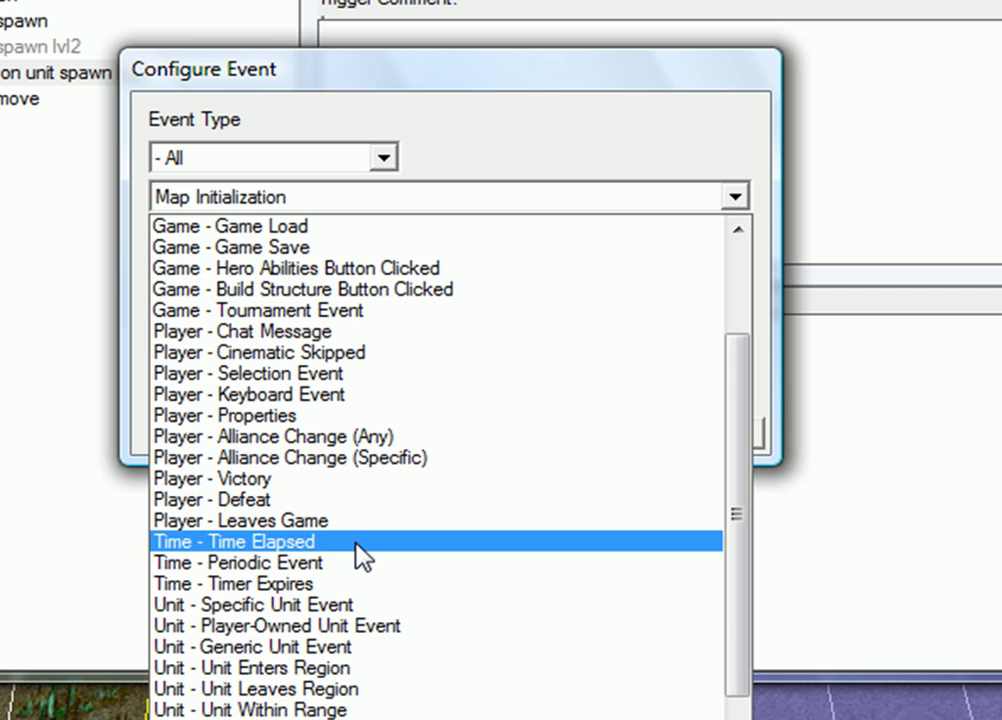
{"action": "left_click", "coordinate": [356, 543]}
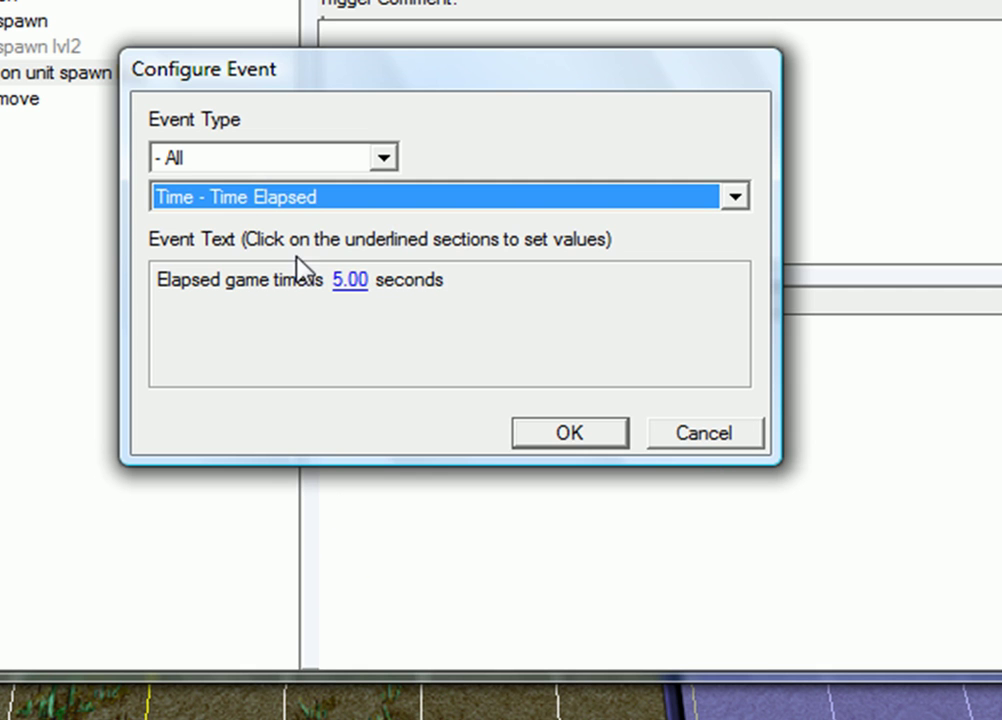
{"action": "left_click", "coordinate": [369, 199]}
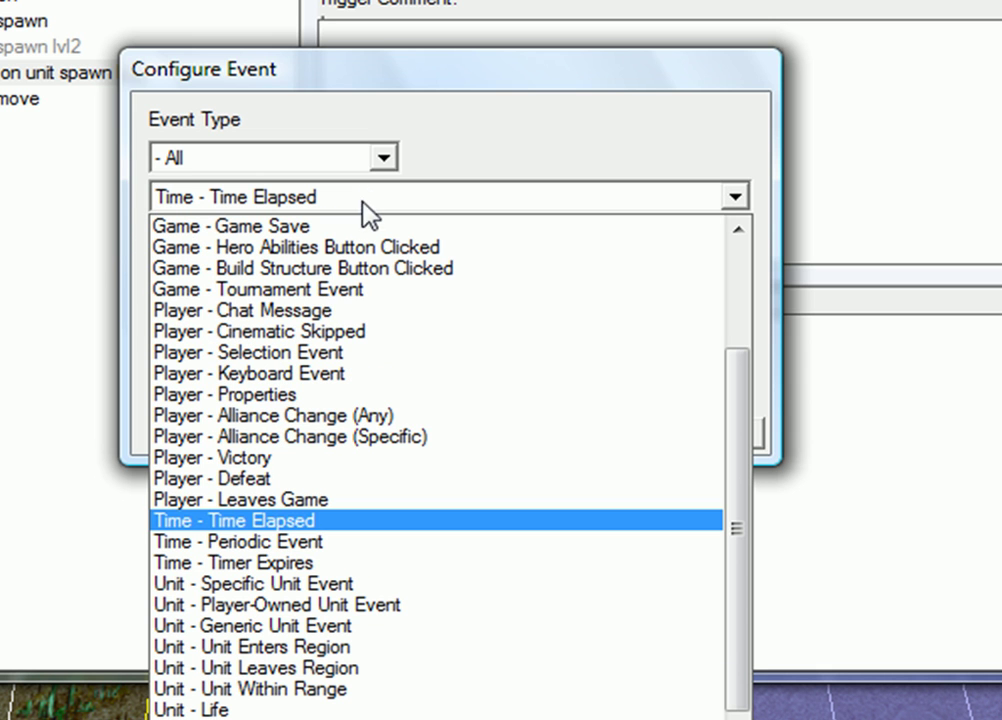
{"action": "left_click", "coordinate": [259, 521]}
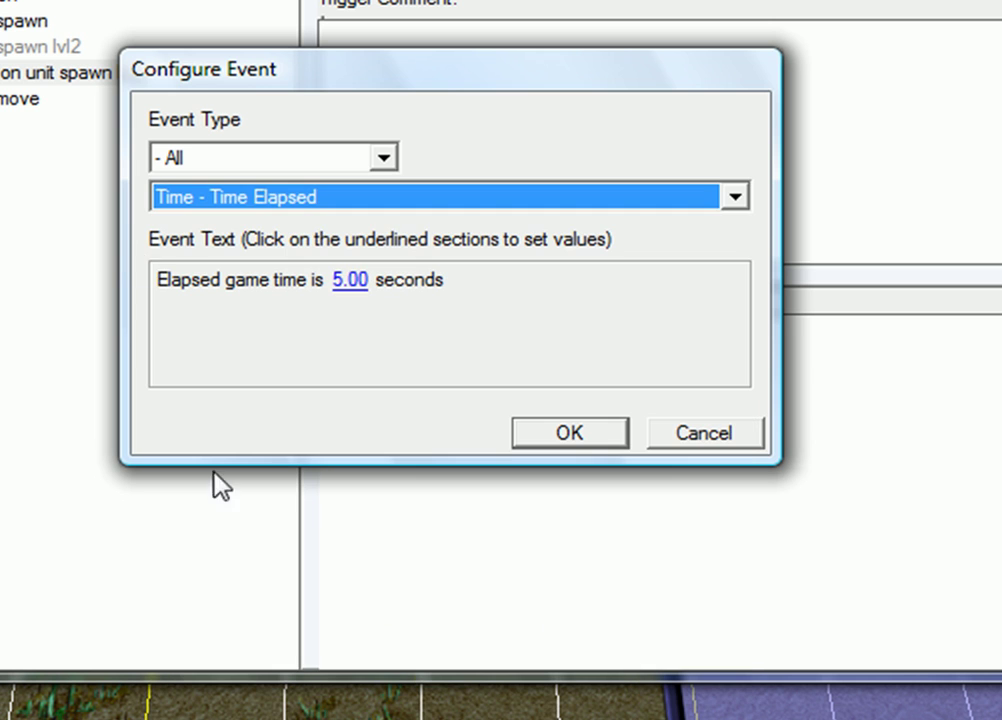
{"action": "left_click", "coordinate": [352, 282]}
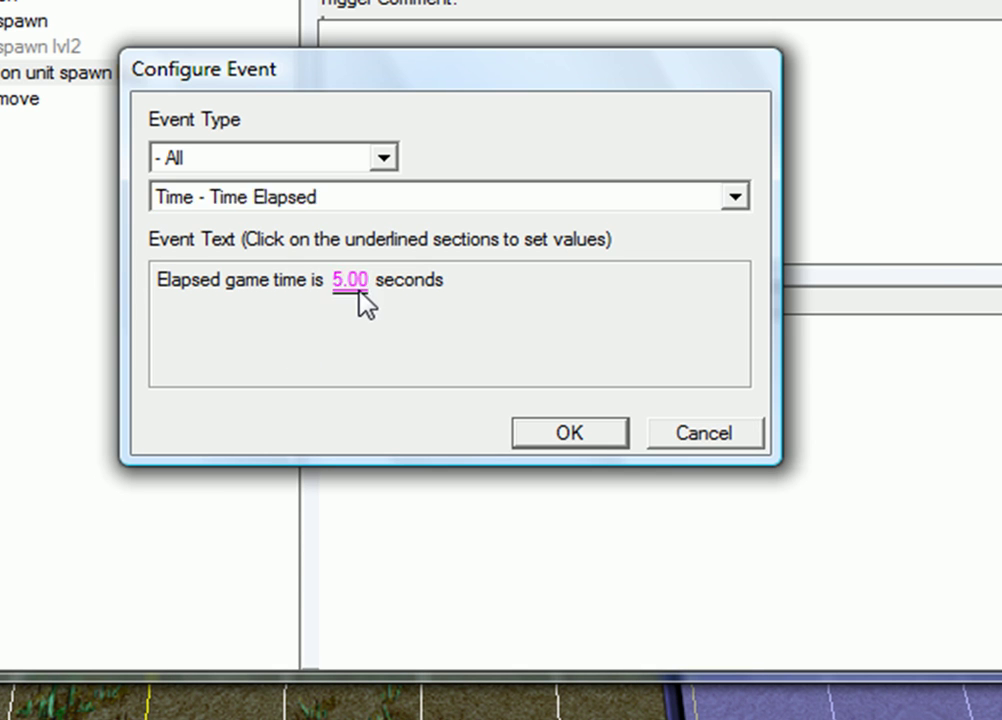
{"action": "type", "text": "40"}
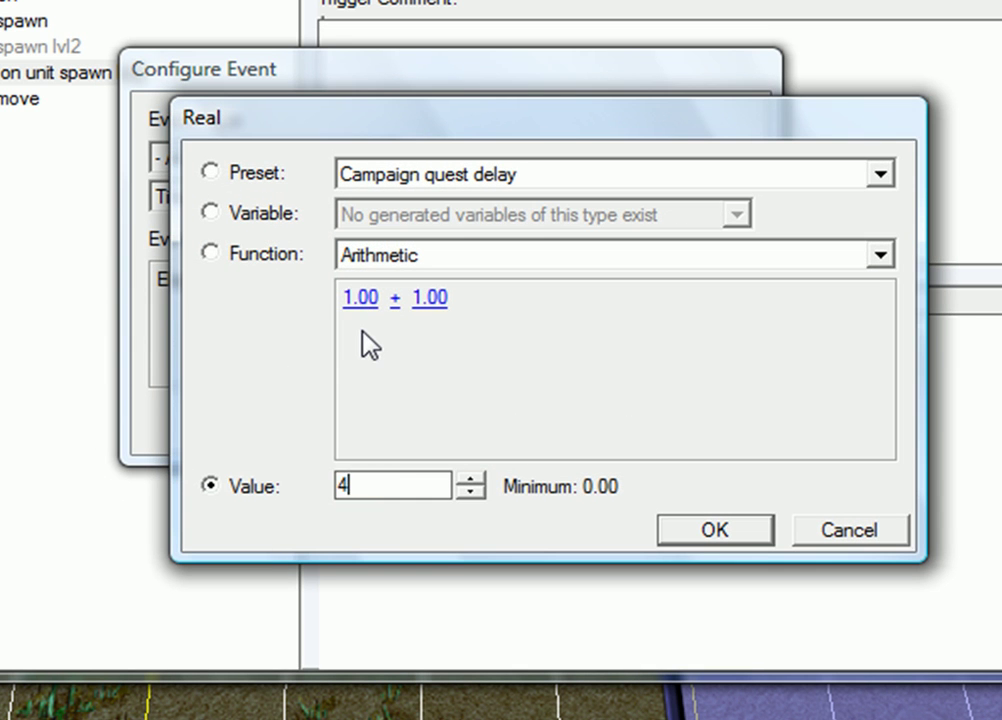
{"action": "key", "text": "Return"}
{"action": "key", "text": "Return"}
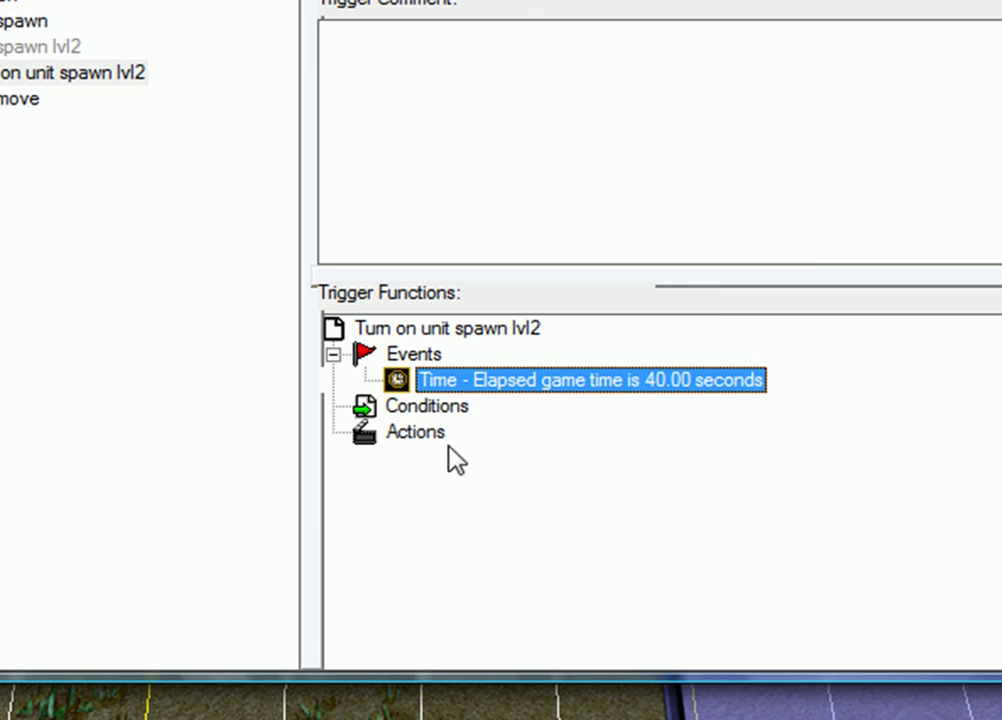
Step: Start a new Trigger - Turn Off action under the trigger's Actions
{"action": "left_click", "coordinate": [440, 403]}
{"action": "left_click", "coordinate": [424, 434]}
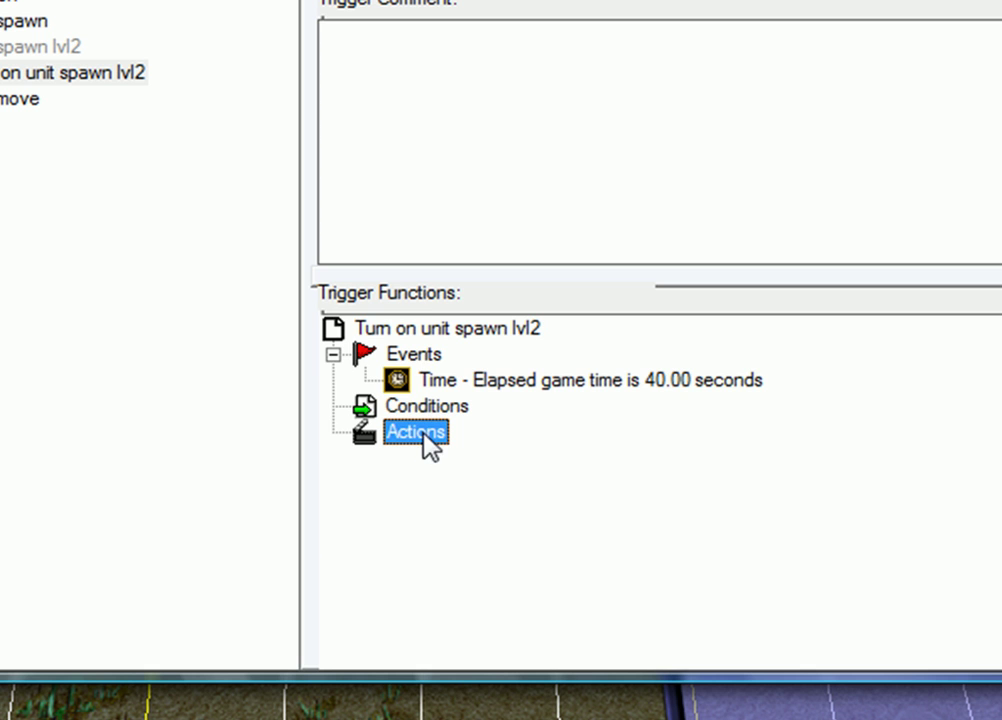
{"action": "key", "text": "ctrl+r"}
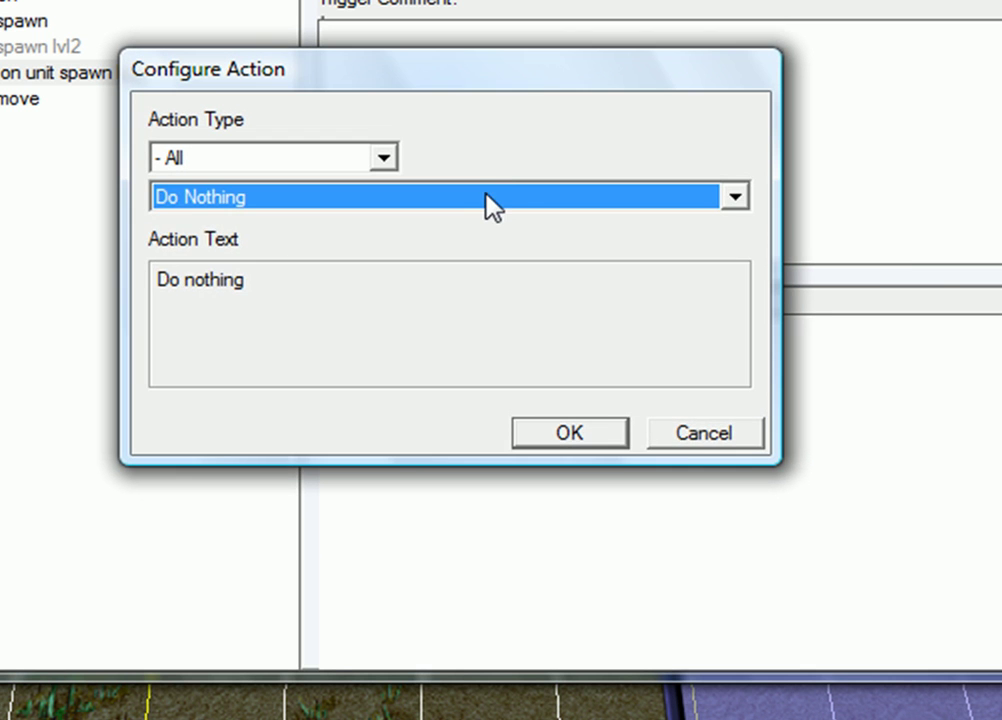
{"action": "left_click", "coordinate": [485, 197]}
{"action": "key", "text": "t"}
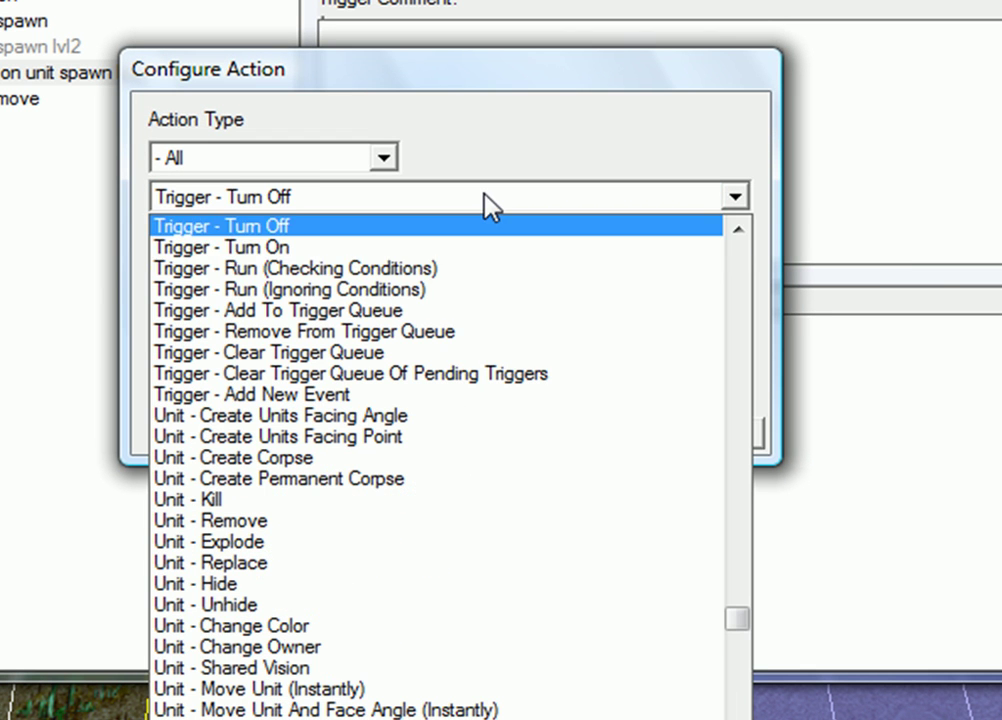
{"action": "left_click", "coordinate": [330, 228]}
Step: Target Unit spawn <gen> and add the Turn off Unit spawn action
{"action": "left_click", "coordinate": [284, 286]}
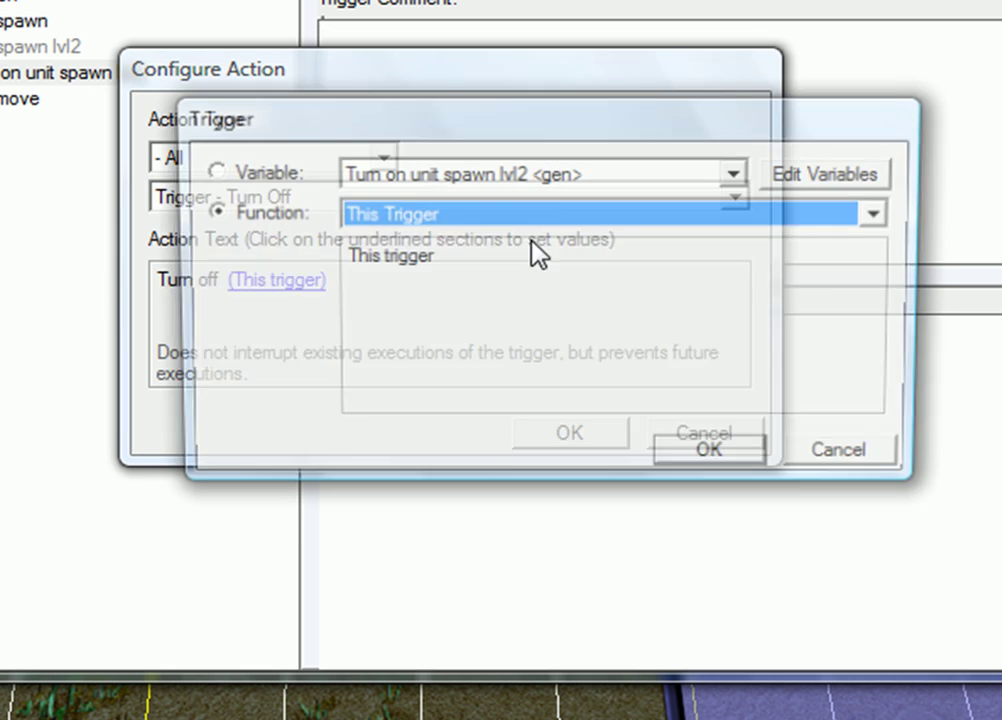
{"action": "left_click", "coordinate": [555, 176]}
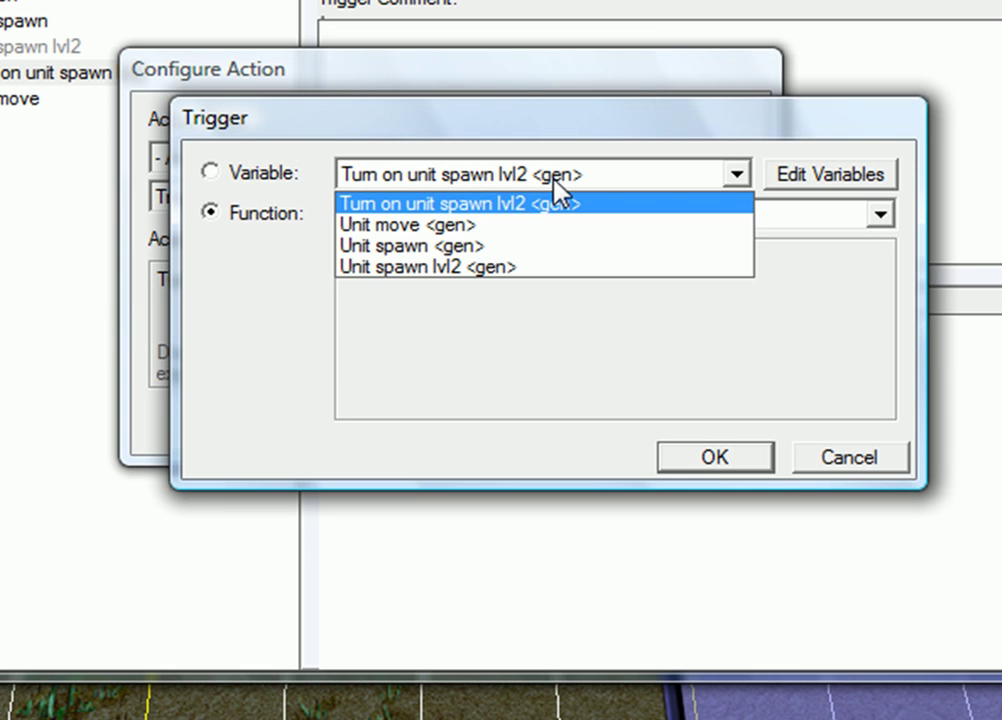
{"action": "left_click", "coordinate": [522, 251]}
{"action": "left_click", "coordinate": [690, 456]}
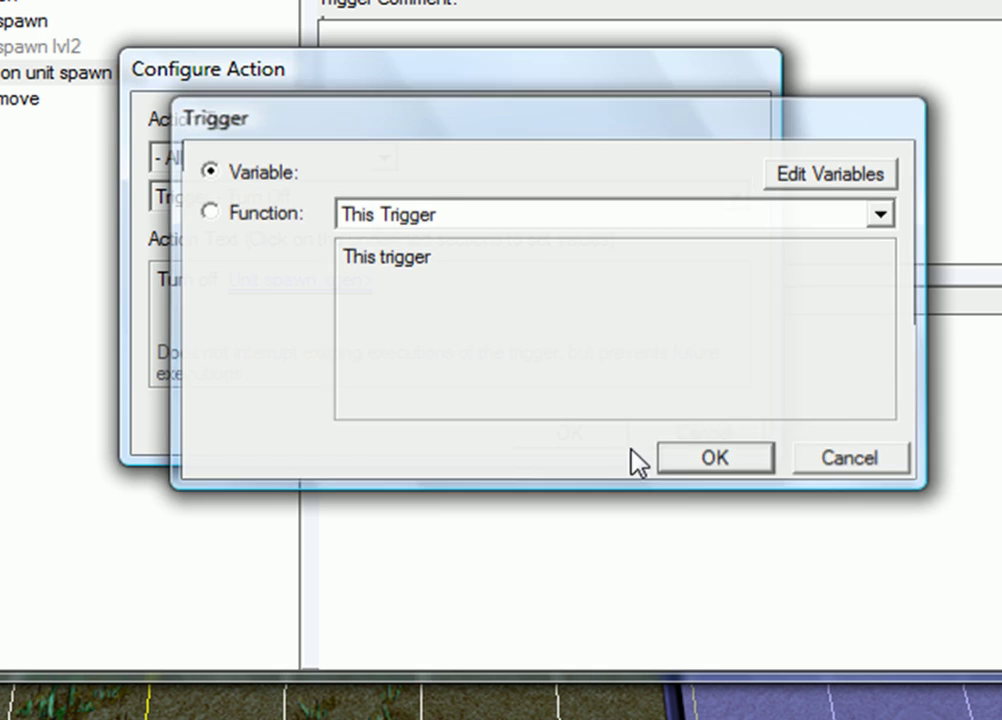
{"action": "left_click", "coordinate": [597, 438]}
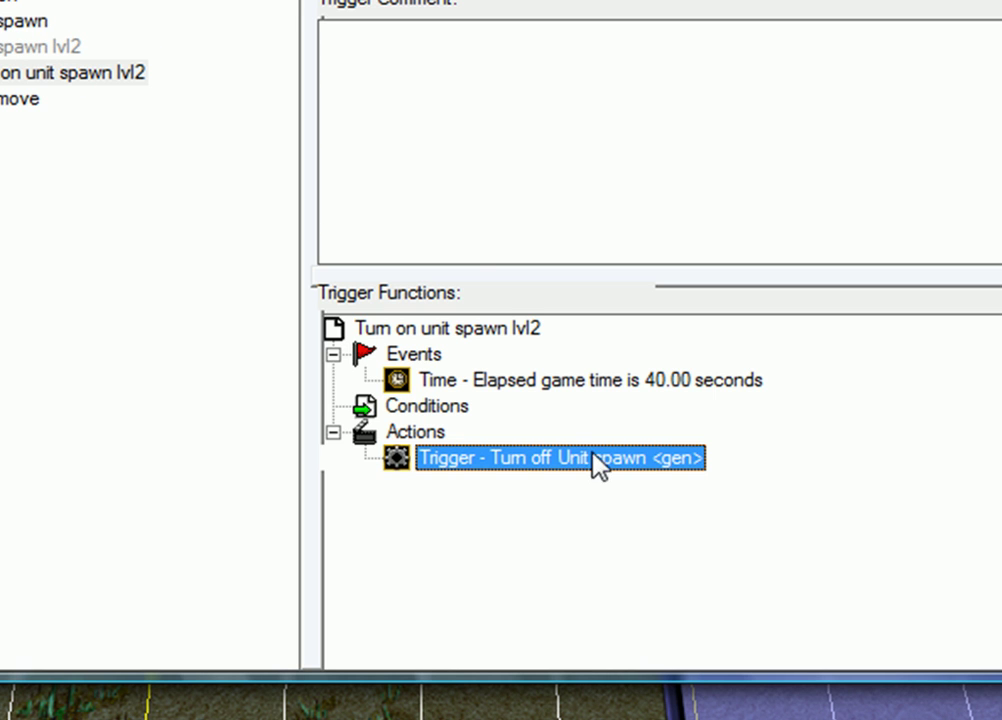
{"action": "left_click", "coordinate": [22, 22]}
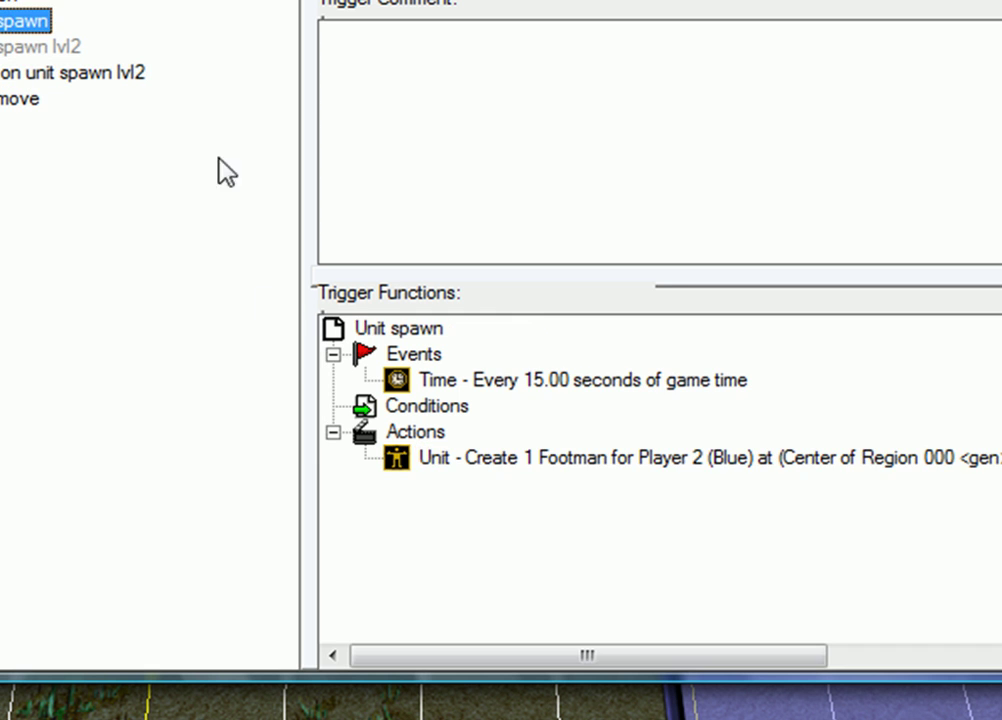
{"action": "left_click", "coordinate": [103, 73]}
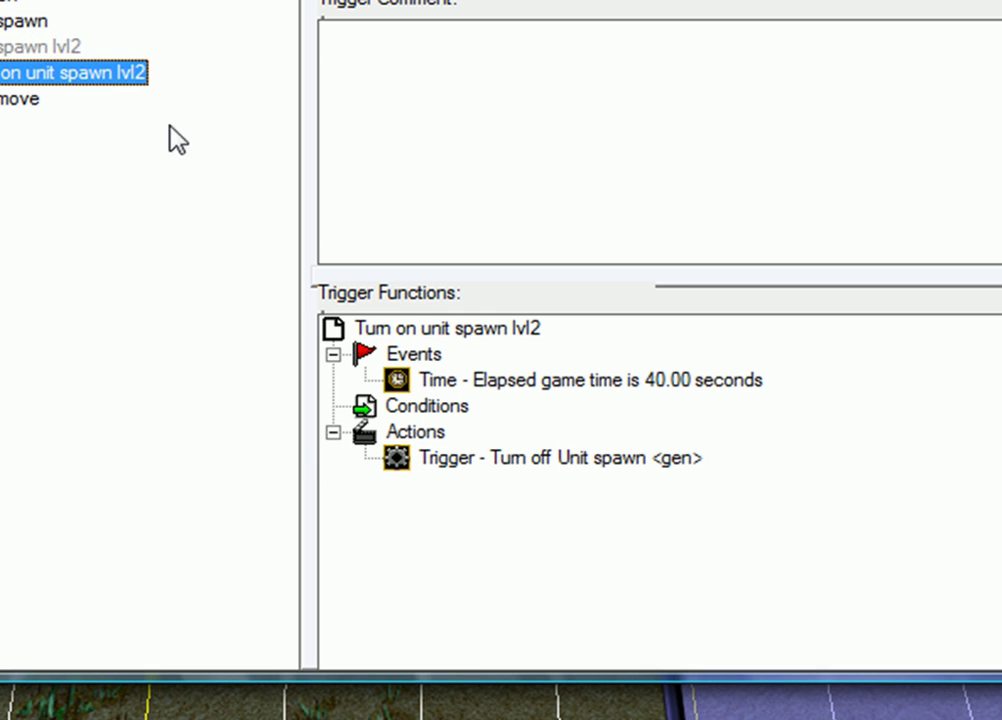
{"action": "left_click", "coordinate": [508, 462]}
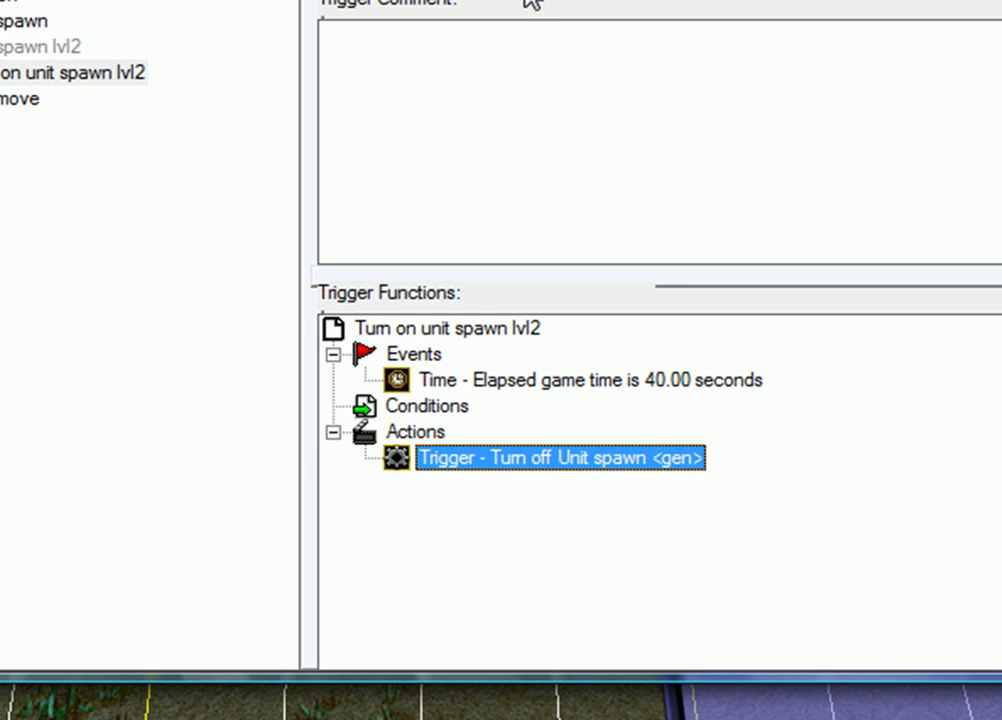
Step: Add a Trigger - Turn On action targeting Unit spawn lvl2 <gen> after the Turn off action
{"action": "key", "text": "ctrl+r"}
{"action": "left_click", "coordinate": [496, 200]}
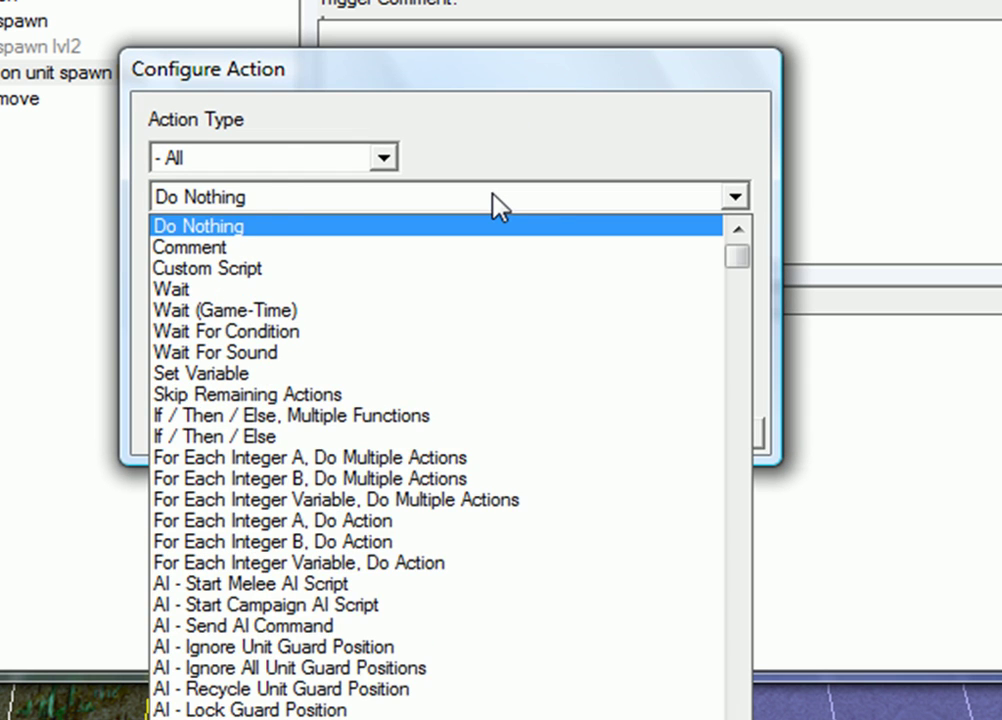
{"action": "type", "text": "tr"}
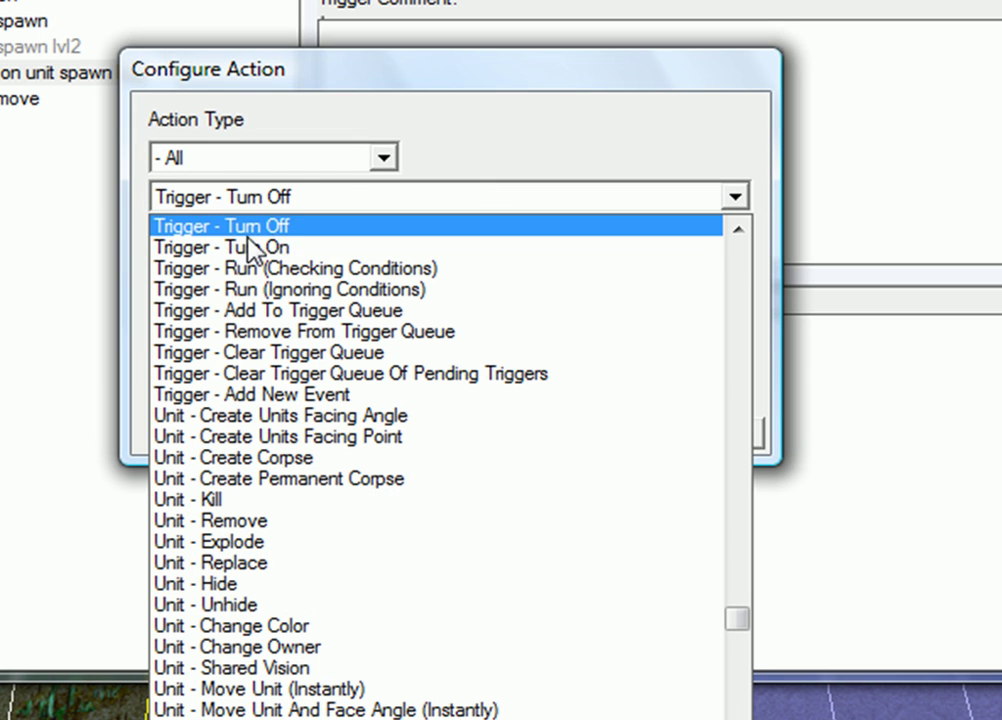
{"action": "left_click", "coordinate": [158, 247]}
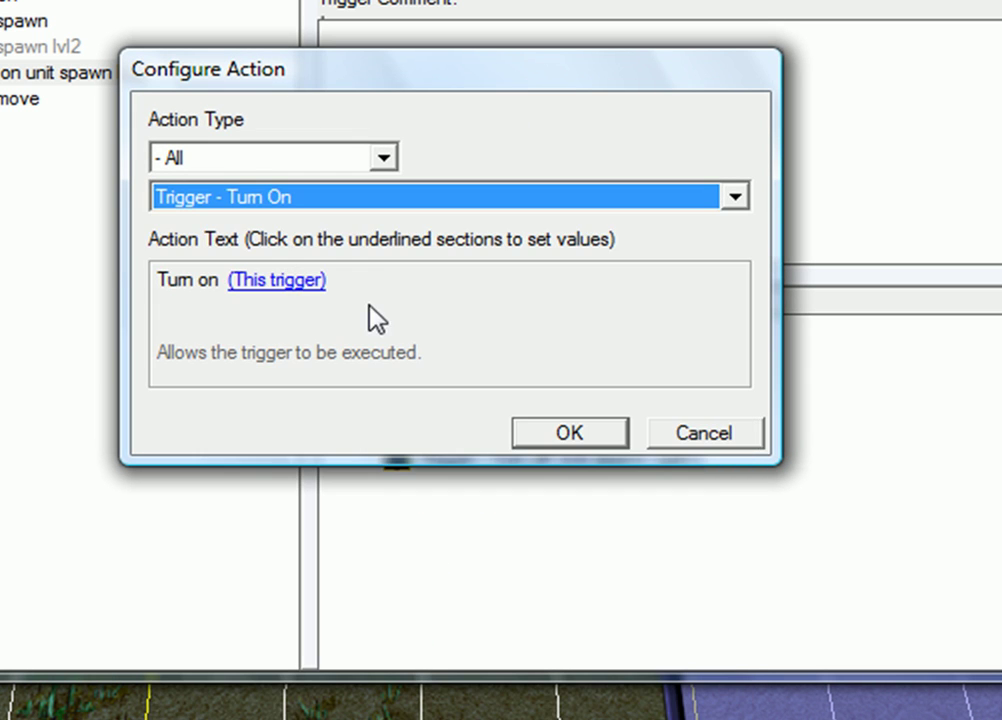
{"action": "left_click", "coordinate": [283, 287]}
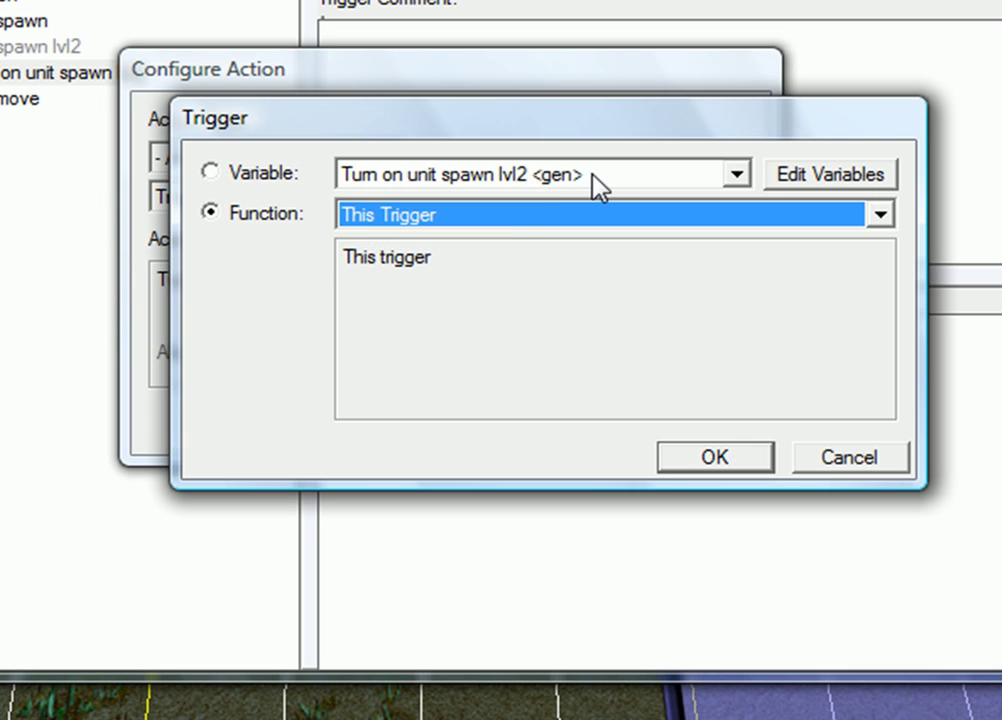
{"action": "left_click", "coordinate": [594, 178]}
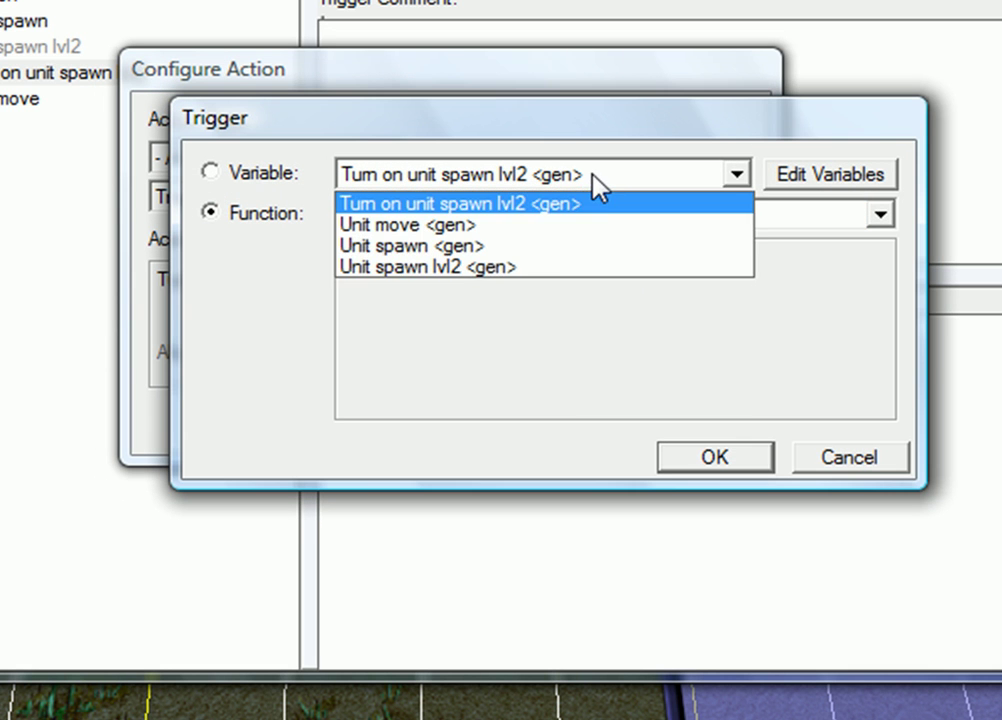
{"action": "left_click", "coordinate": [386, 277]}
{"action": "left_click", "coordinate": [758, 456]}
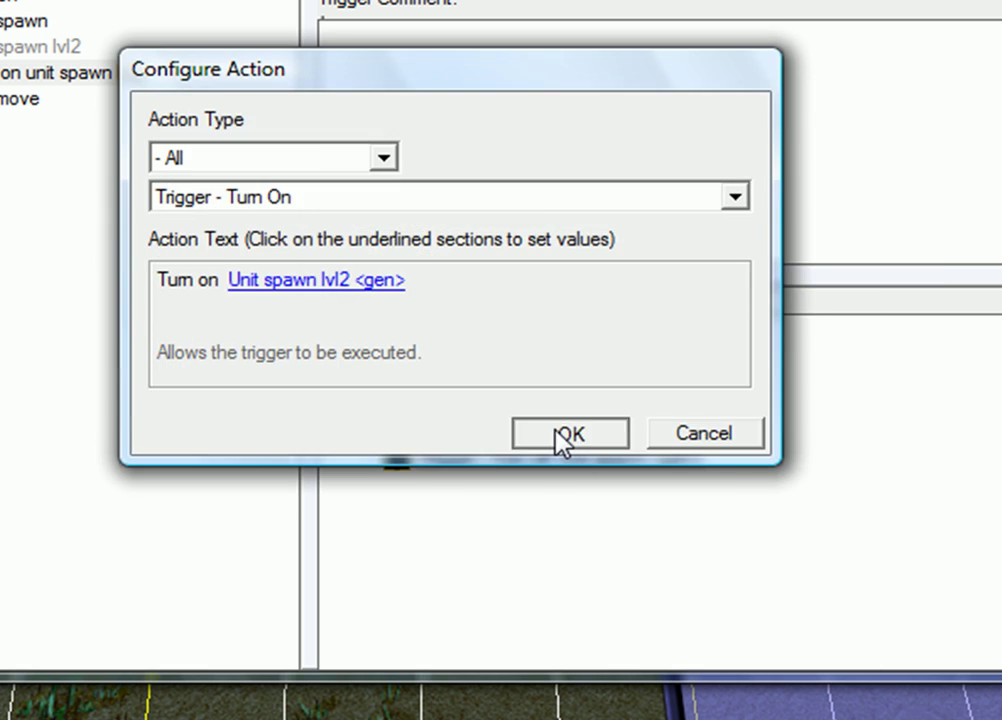
{"action": "left_click", "coordinate": [563, 435]}
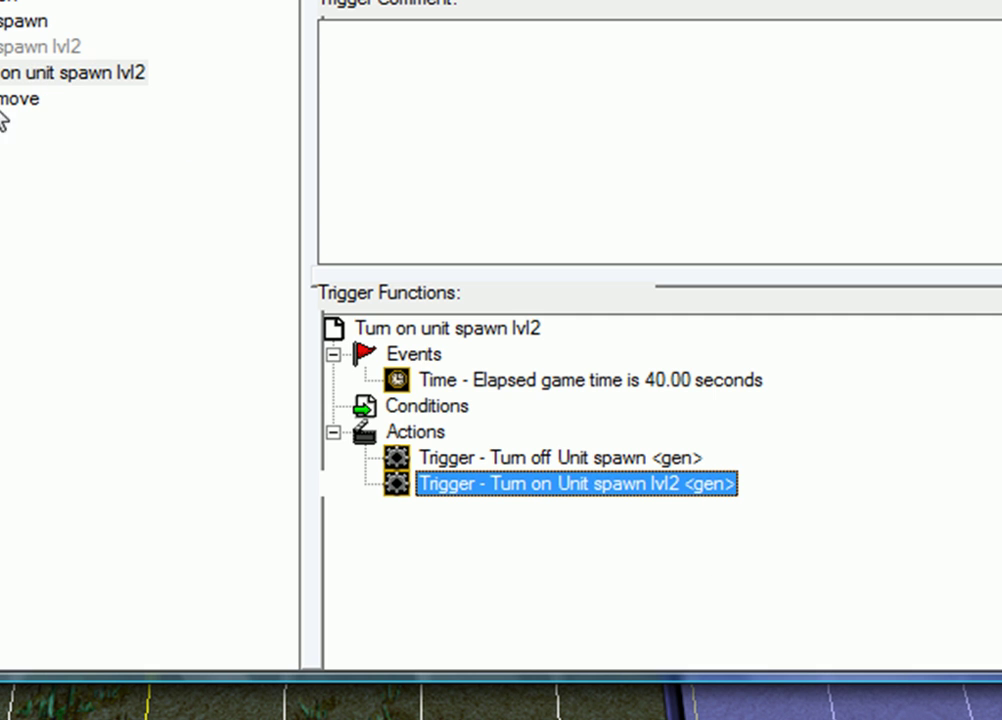
{"action": "left_click", "coordinate": [40, 46]}
Step: Close the Trigger Editor and move the Tool Palette to the right edge
{"action": "left_click", "coordinate": [22, 21]}
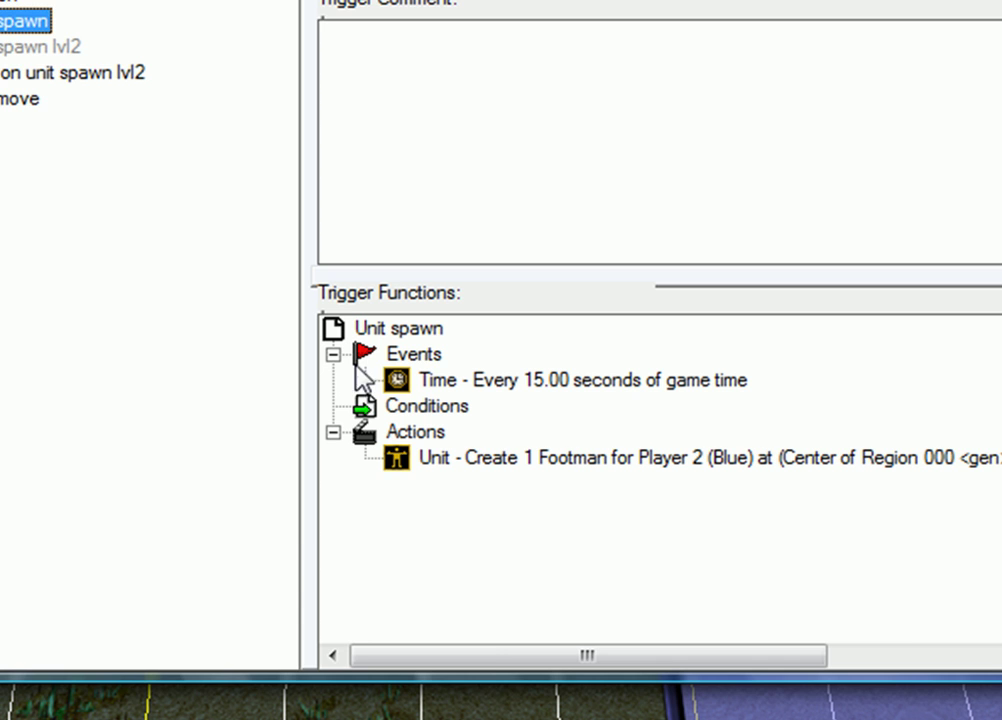
{"action": "left_click_drag", "start_coordinate": [500, 2], "coordinate": [417, 0]}
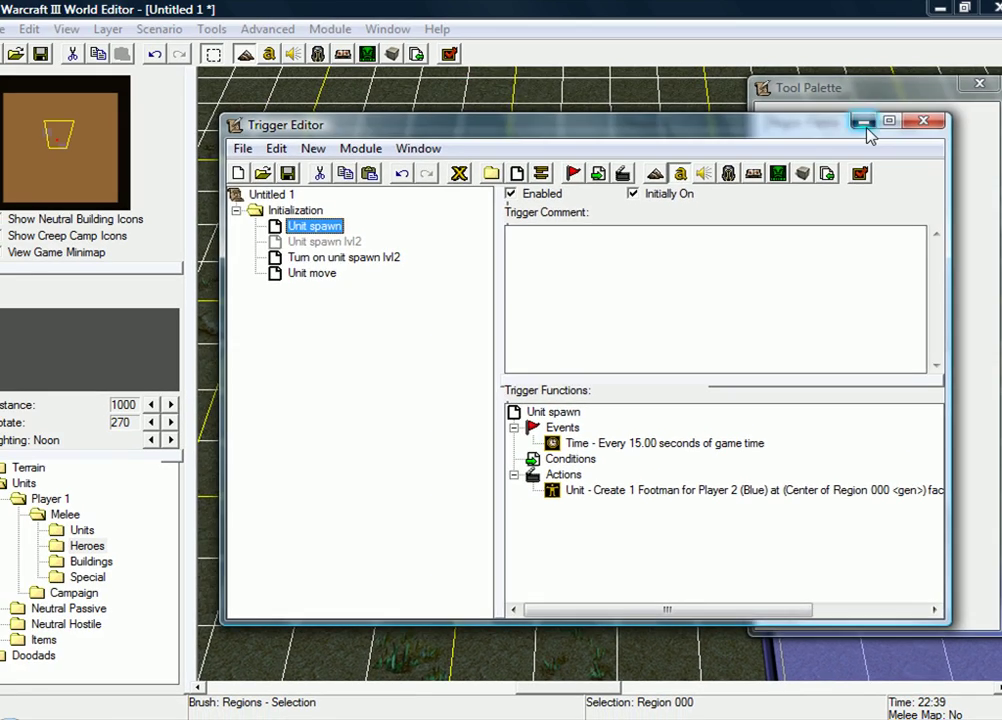
{"action": "left_click", "coordinate": [840, 0]}
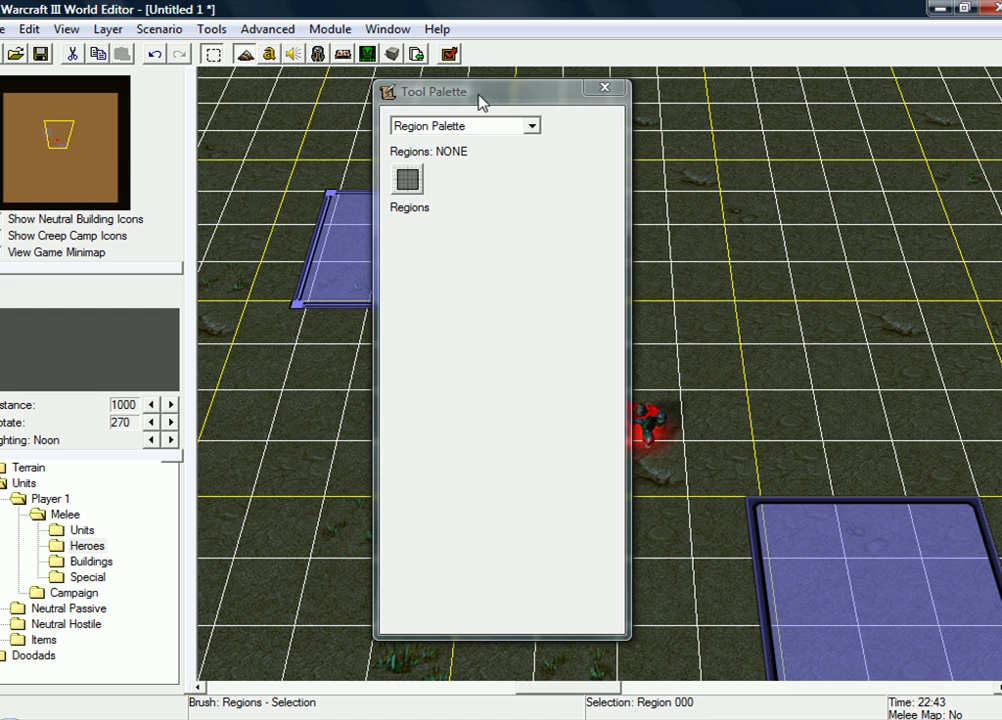
{"action": "left_click_drag", "start_coordinate": [480, 100], "coordinate": [846, 98]}
Step: Pan the map to show both regions and the red Paladin
{"action": "right_click_drag", "start_coordinate": [626, 246], "coordinate": [466, 160]}
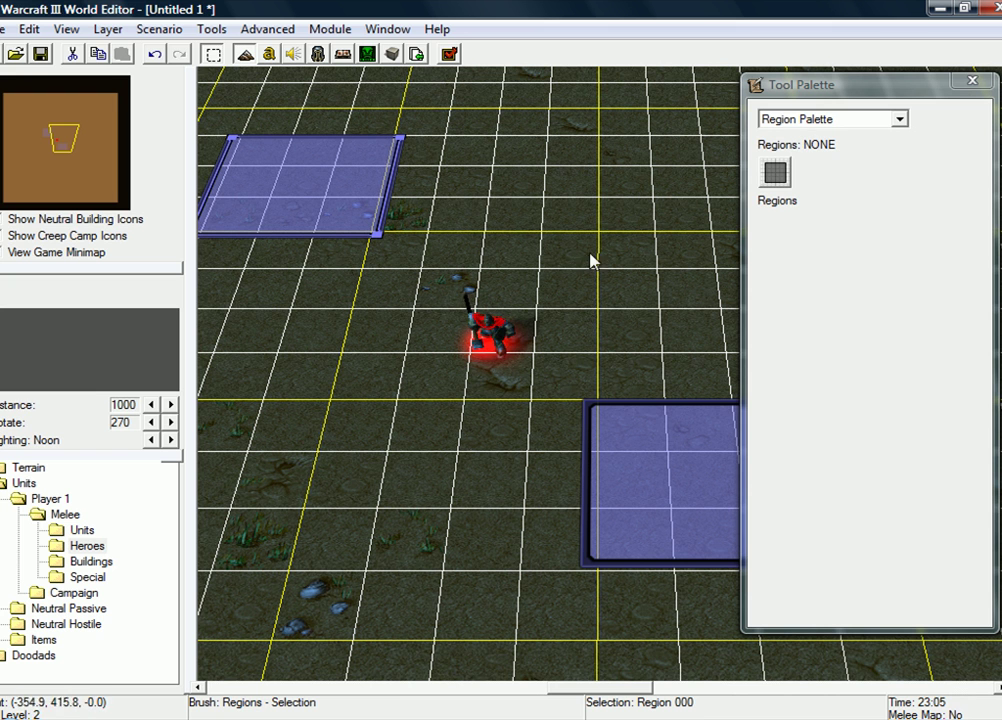
{"action": "key", "text": "Up"}
{"action": "key", "text": "Left"}
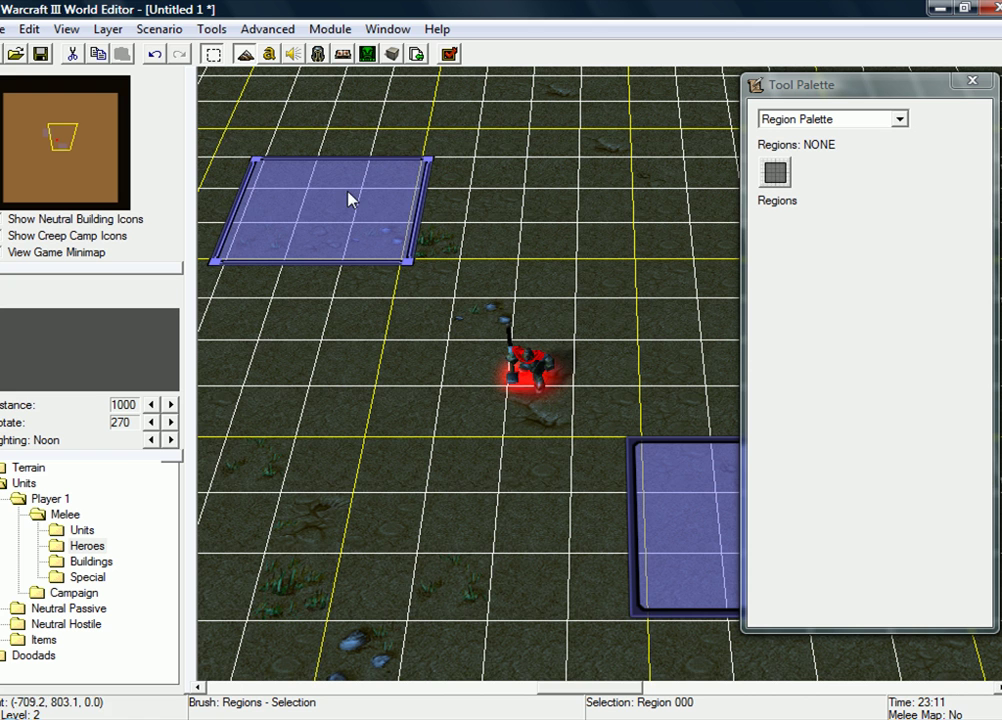
{"action": "left_click", "coordinate": [268, 53]}
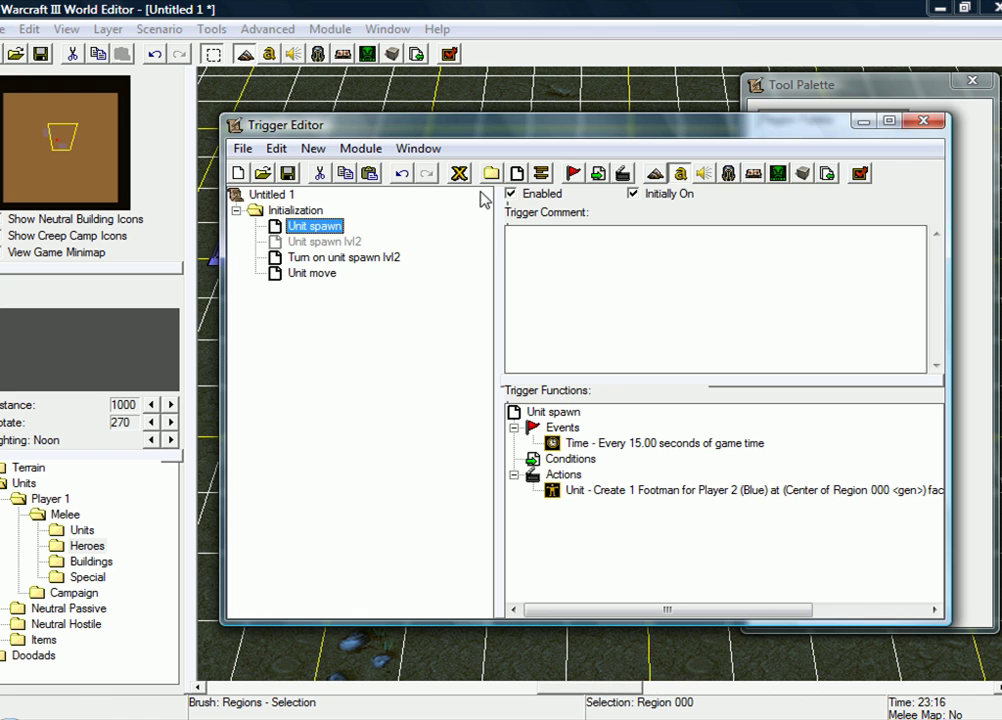
{"action": "left_click", "coordinate": [864, 122]}
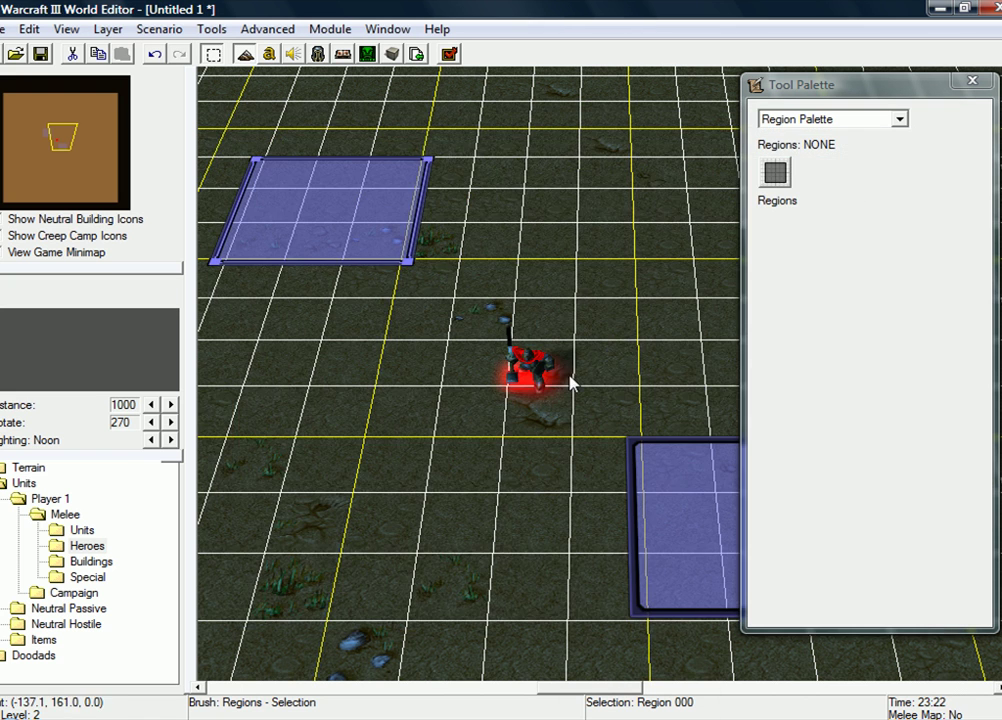
{"action": "middle_click_drag", "start_coordinate": [514, 316], "coordinate": [529, 318]}
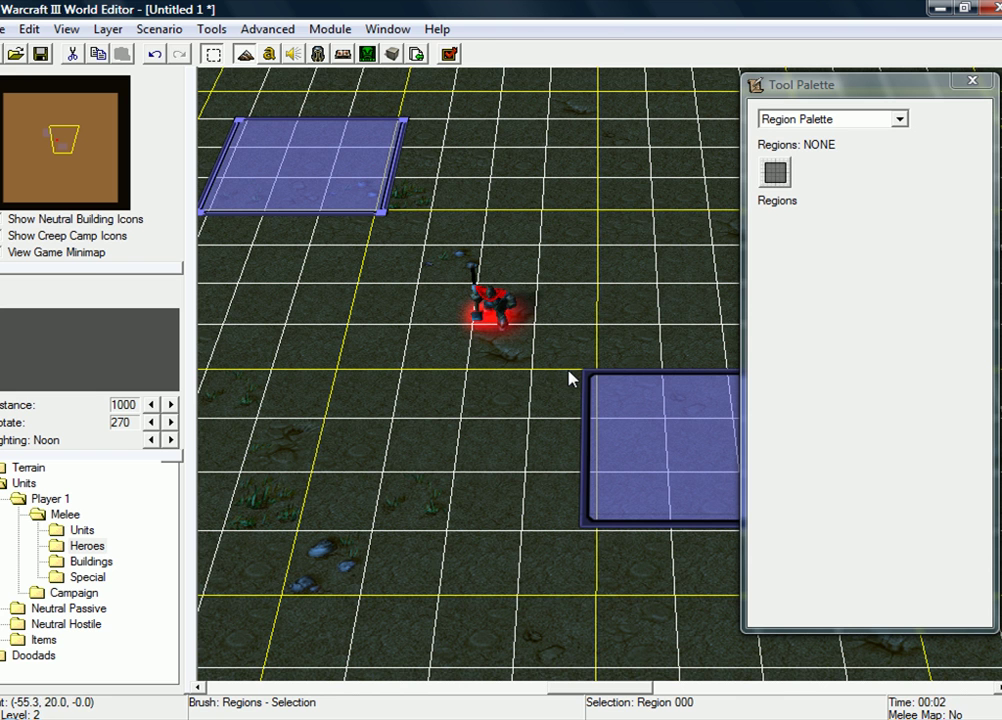
{"action": "key", "text": "Right"}
{"action": "left_click_drag", "start_coordinate": [853, 89], "coordinate": [867, 86]}
{"action": "key", "text": "Up"}
{"action": "key", "text": "Up"}
{"action": "key", "text": "Up"}
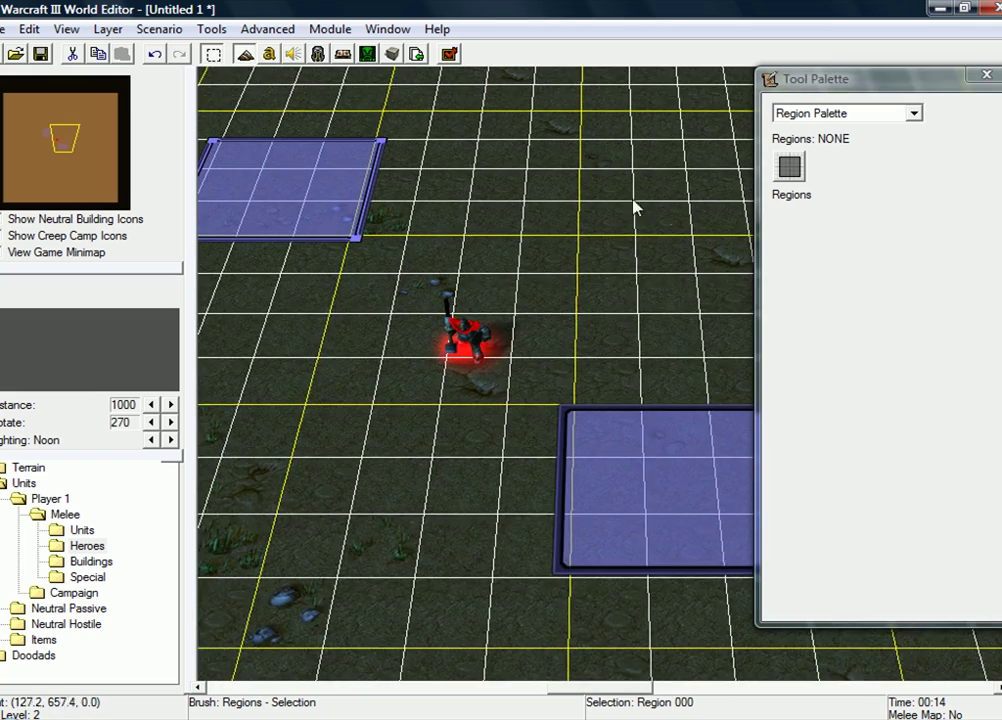
{"action": "key", "text": "Down"}
{"action": "key", "text": "Right"}
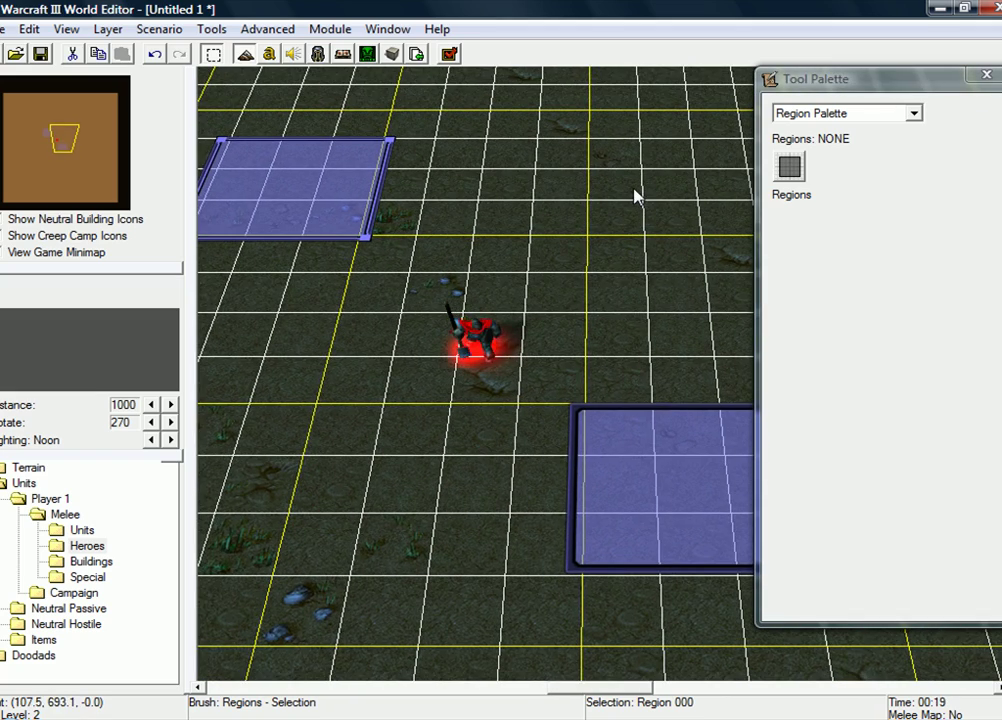